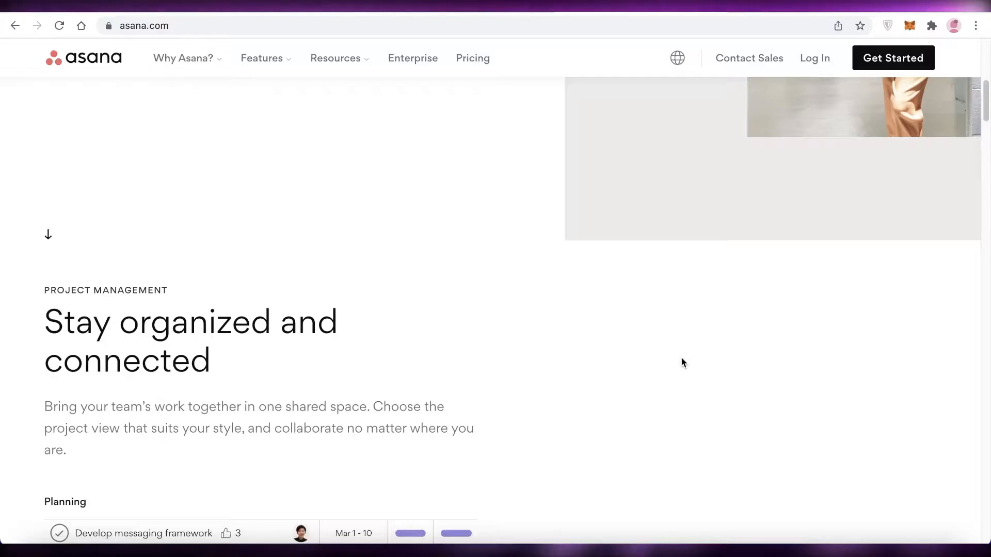
Step: Browse the Asana homepage and its Features menu, then go to the create-account page
{"action": "scroll", "coordinate": [684, 359], "scroll_direction": "down", "scroll_amount": 5}
{"action": "scroll", "coordinate": [686, 360], "scroll_direction": "down", "scroll_amount": 10}
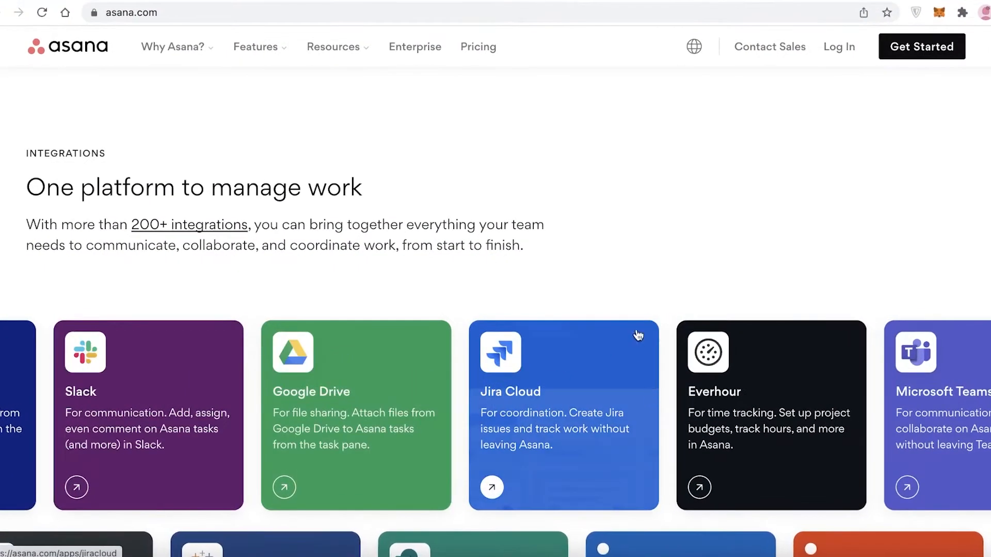
{"action": "scroll", "coordinate": [649, 248], "scroll_direction": "down", "scroll_amount": 6}
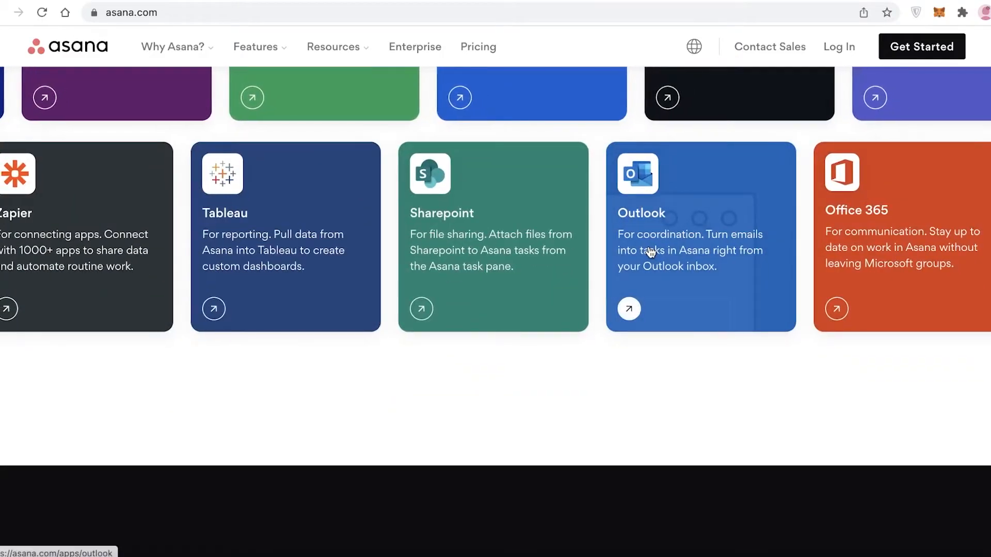
{"action": "scroll", "coordinate": [650, 252], "scroll_direction": "up", "scroll_amount": 15}
{"action": "scroll", "coordinate": [648, 246], "scroll_direction": "up", "scroll_amount": 10}
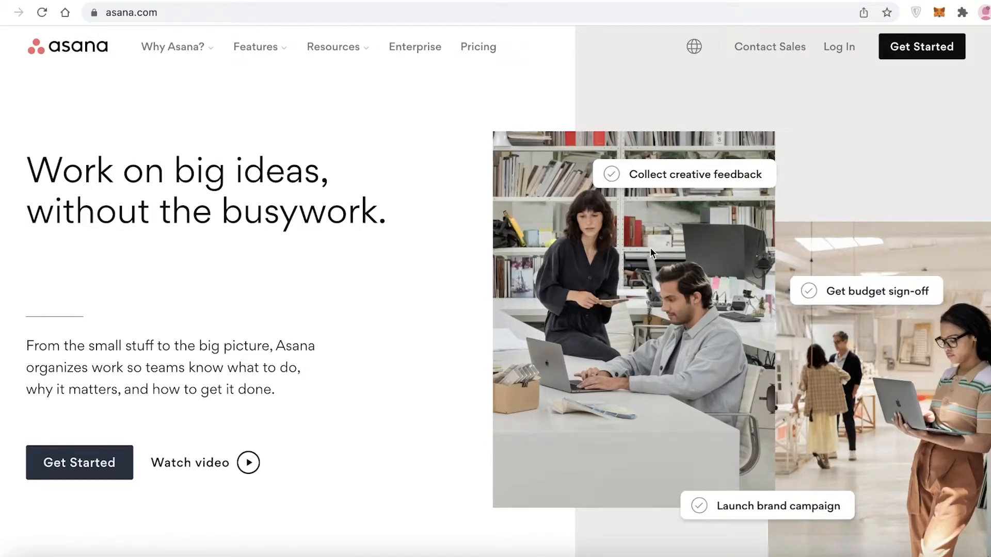
{"action": "left_click", "coordinate": [266, 59]}
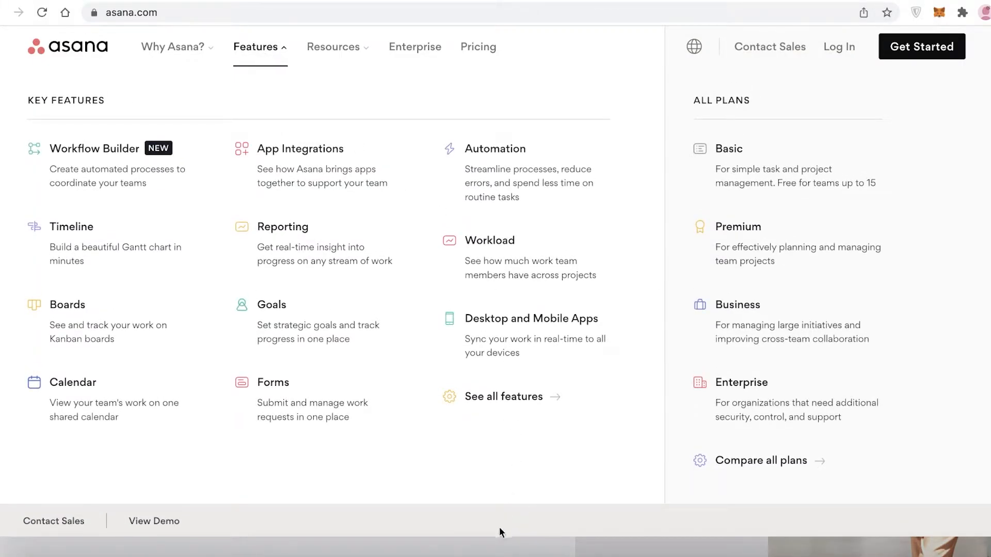
{"action": "left_click", "coordinate": [259, 45]}
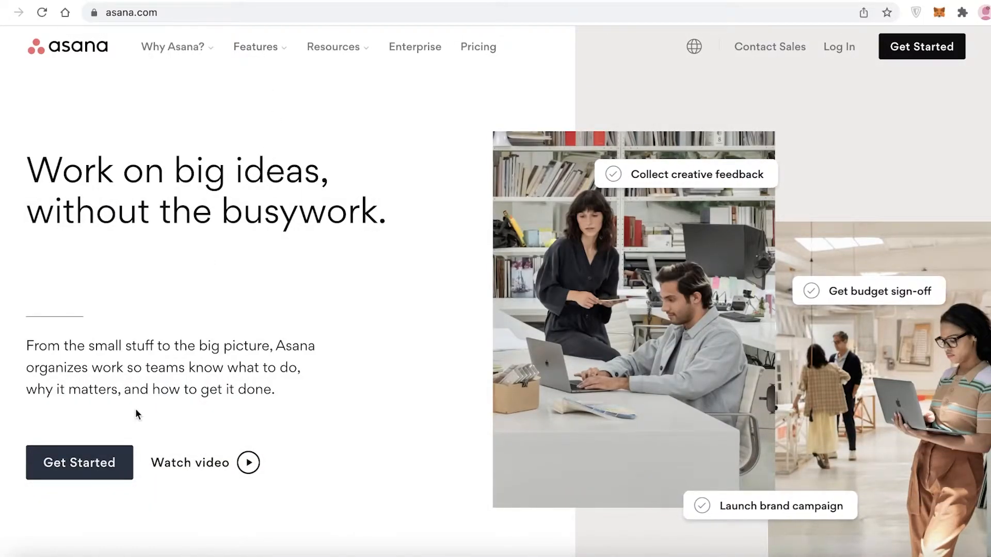
{"action": "left_click", "coordinate": [109, 460]}
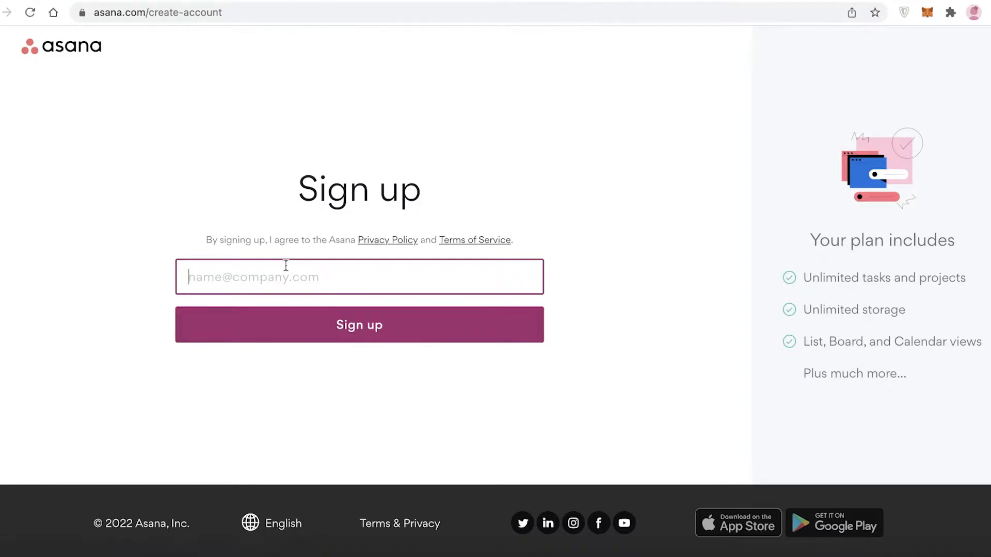
Step: Submit the sign-up form with a saved work e-mail, then return to sign-up
{"action": "type", "text": "we"}
{"action": "left_click", "coordinate": [221, 281]}
{"action": "left_click", "coordinate": [240, 314]}
{"action": "left_click", "coordinate": [354, 334]}
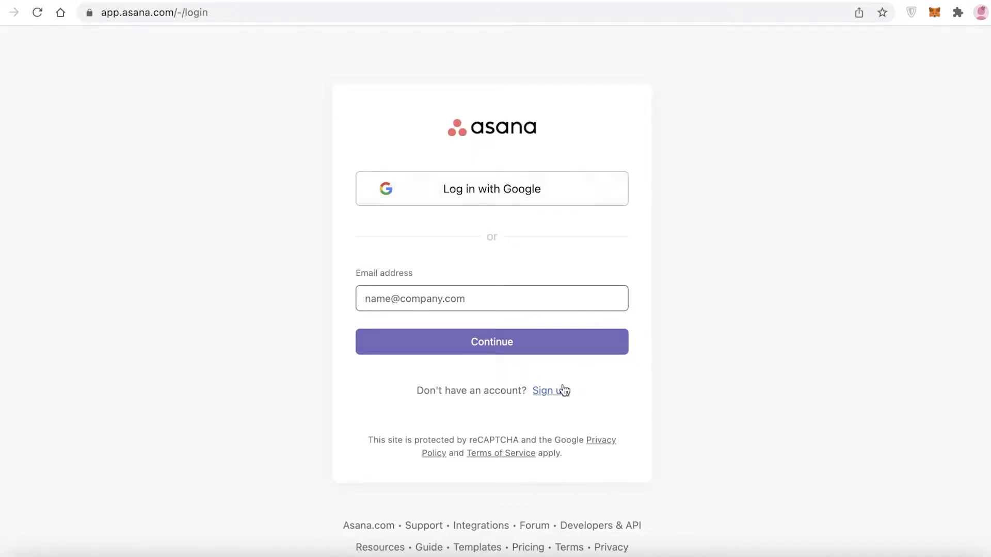
{"action": "left_click", "coordinate": [563, 391]}
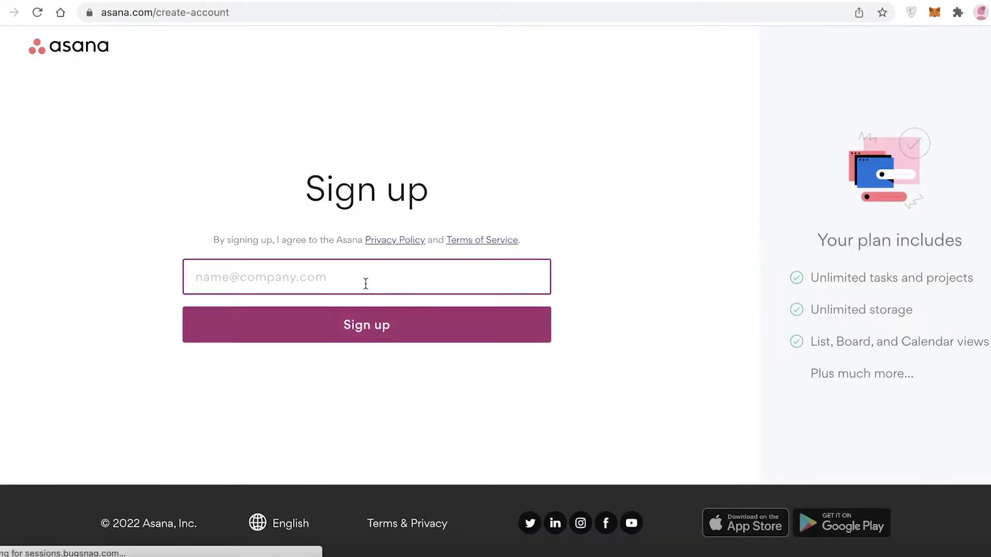
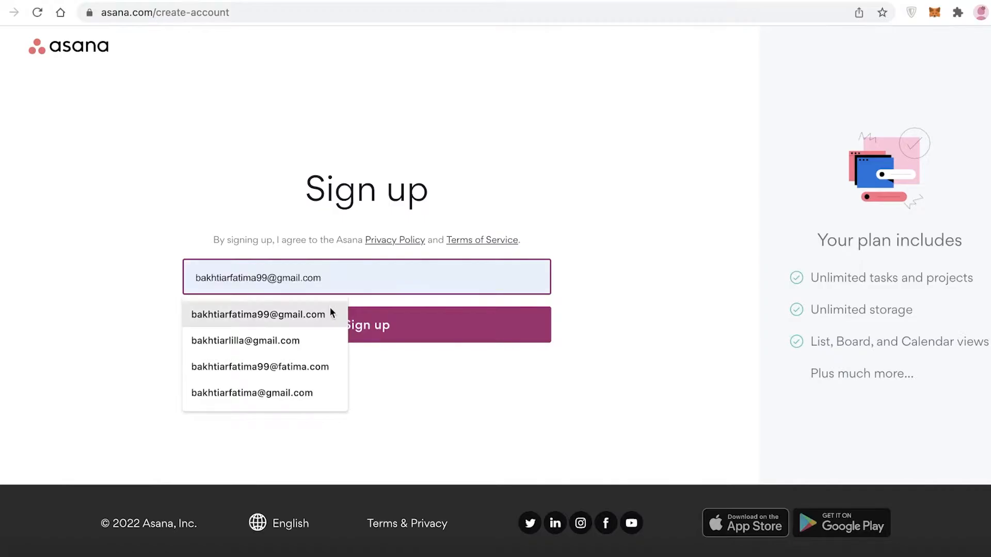
Step: Resubmit sign-up with a saved e-mail and choose Log in with Google instead
{"action": "left_click", "coordinate": [327, 315]}
{"action": "left_click", "coordinate": [335, 325]}
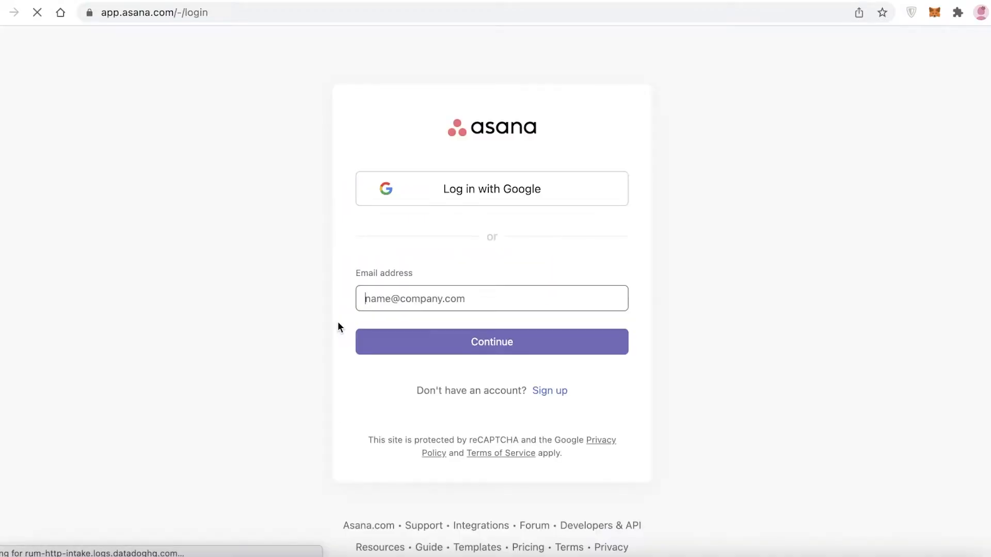
{"action": "left_click", "coordinate": [387, 194]}
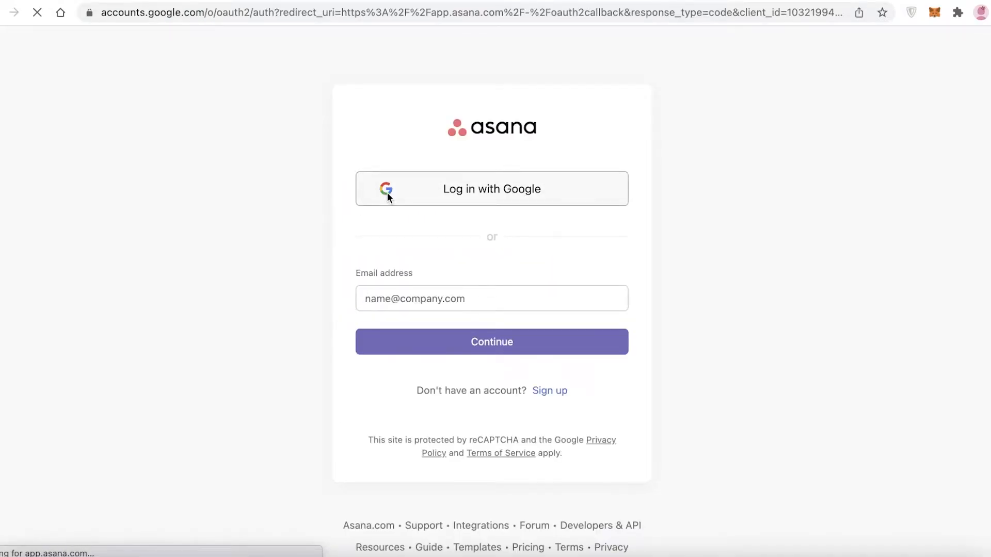
Step: Log in with the chosen Google account, dismiss the Workflow Builder promo, and collapse the sidebar
{"action": "left_click", "coordinate": [416, 269]}
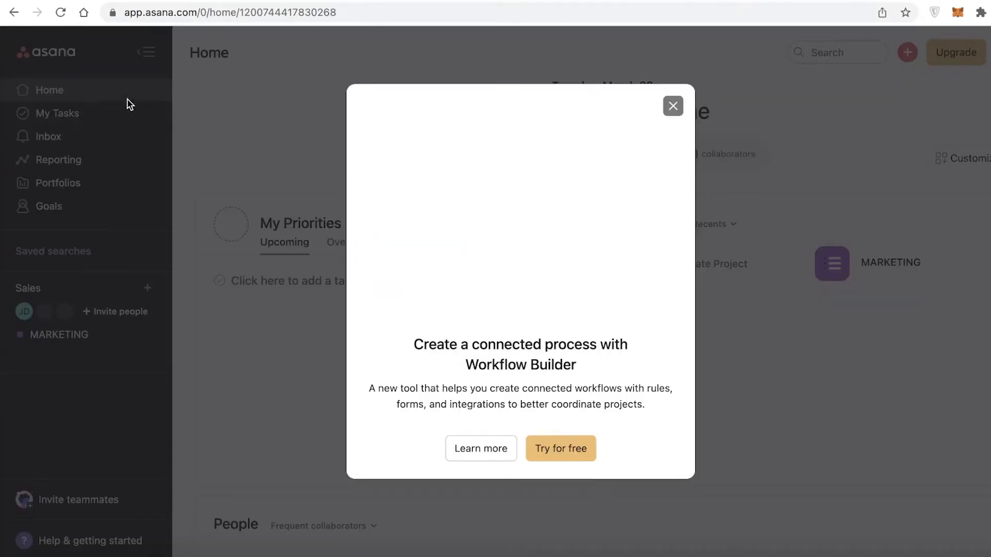
{"action": "left_click", "coordinate": [670, 108]}
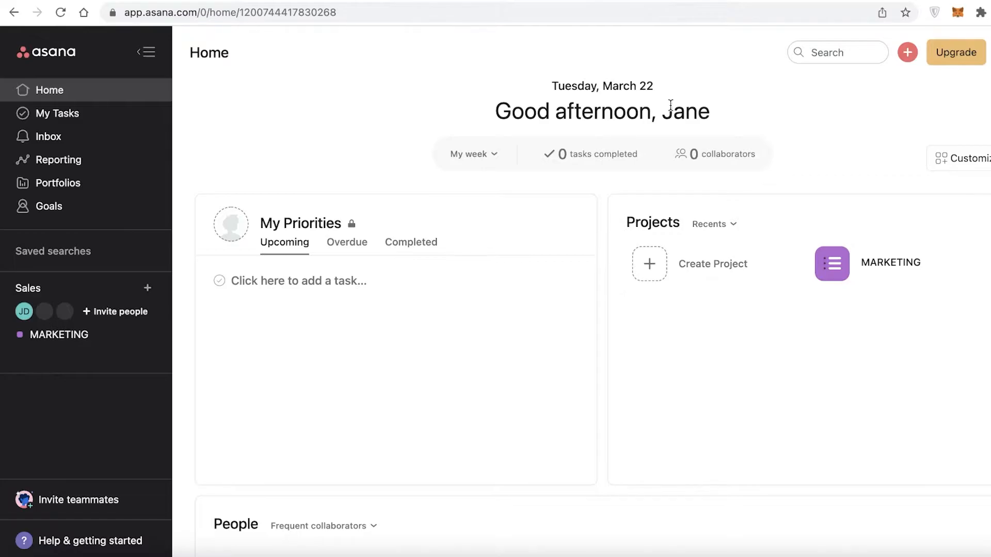
{"action": "left_click", "coordinate": [146, 52]}
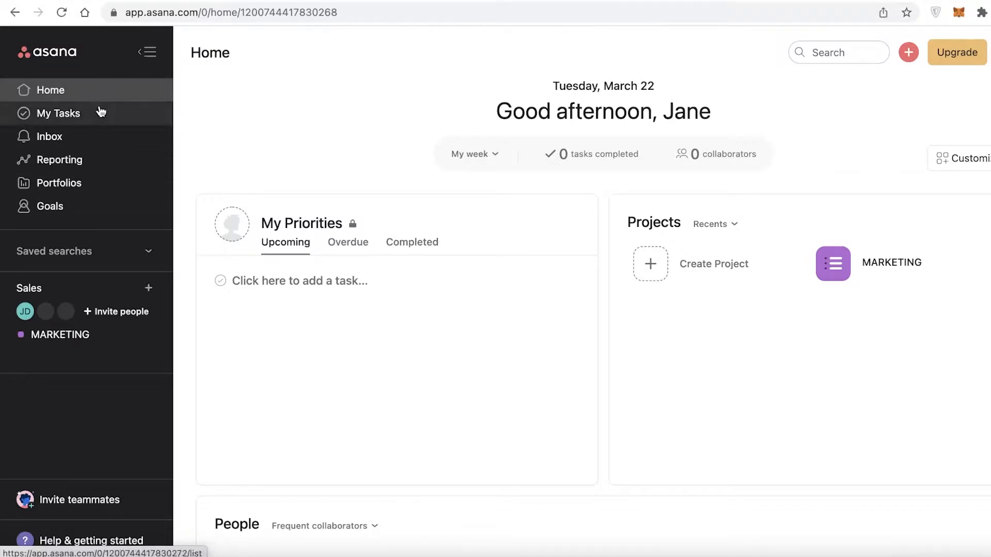
Step: Look through My Tasks, Inbox, Reporting, Portfolios, Goals and the Saved searches list
{"action": "left_click", "coordinate": [101, 113]}
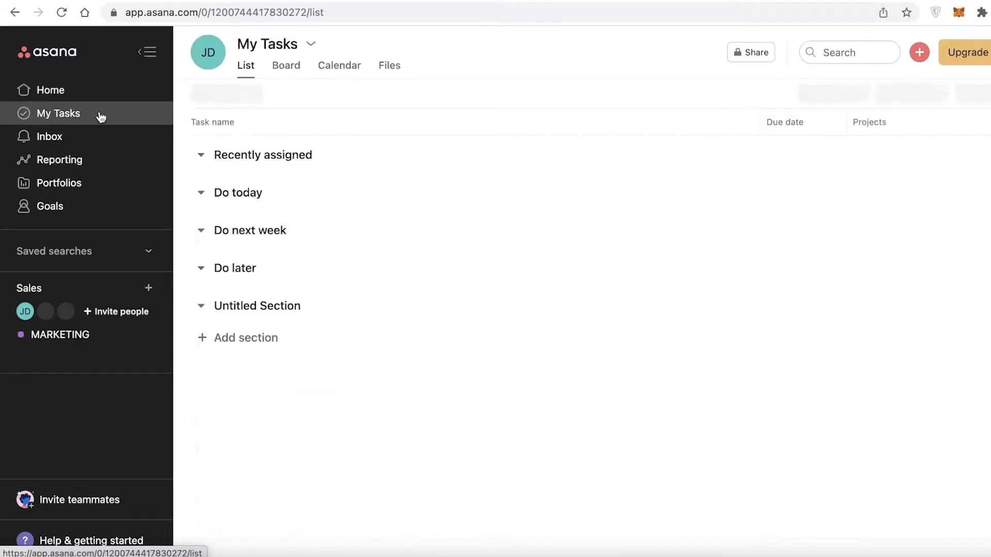
{"action": "left_click", "coordinate": [73, 139]}
{"action": "left_click", "coordinate": [71, 159]}
{"action": "left_click", "coordinate": [72, 182]}
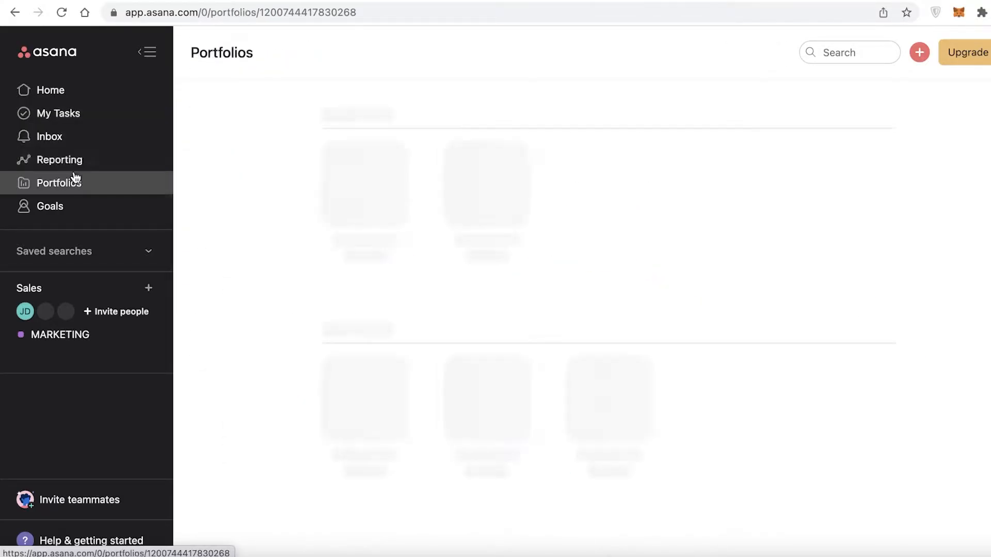
{"action": "left_click", "coordinate": [80, 209]}
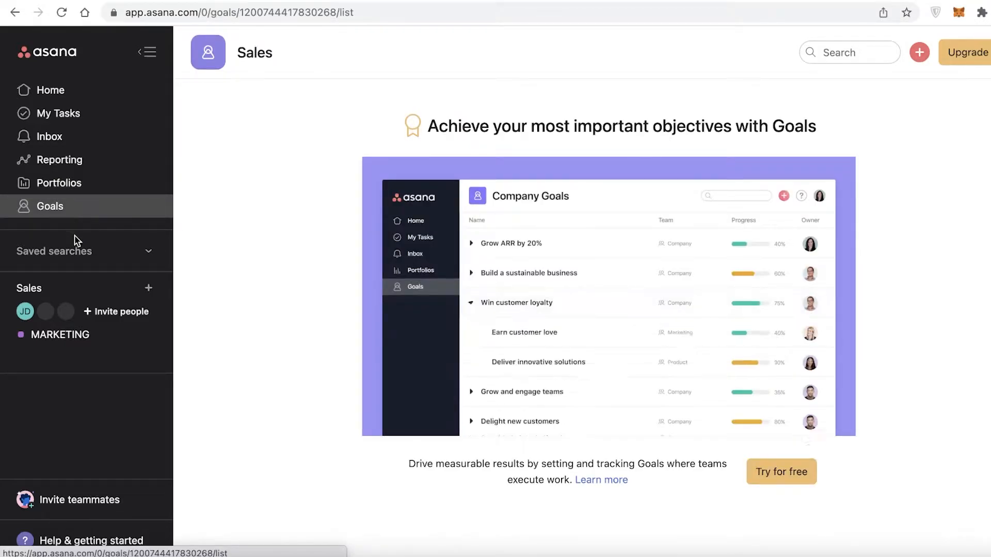
{"action": "left_click", "coordinate": [74, 253]}
{"action": "left_click", "coordinate": [73, 253]}
Step: Open the Sales team overview and peek at its project and quick-add options
{"action": "left_click", "coordinate": [82, 289]}
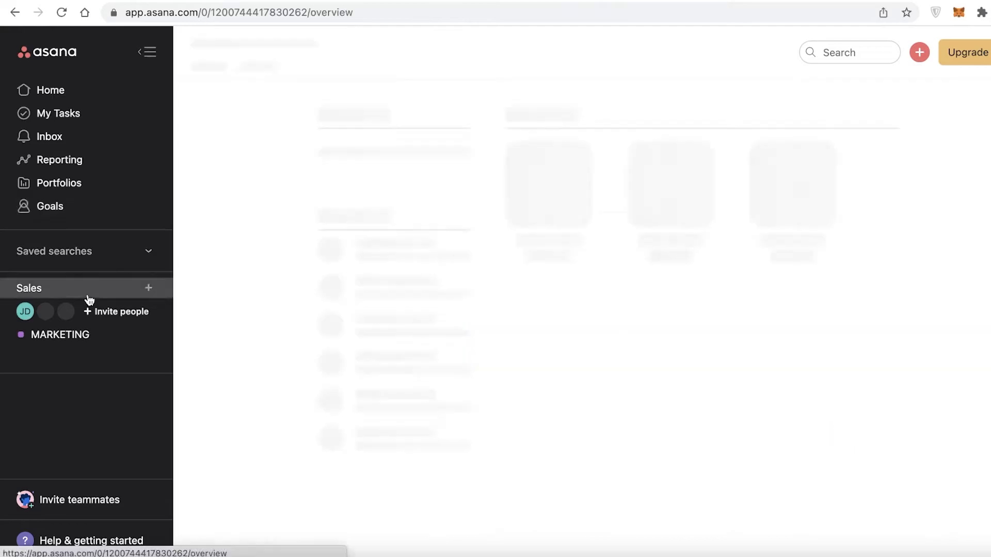
{"action": "left_click", "coordinate": [149, 288]}
{"action": "left_click", "coordinate": [425, 376]}
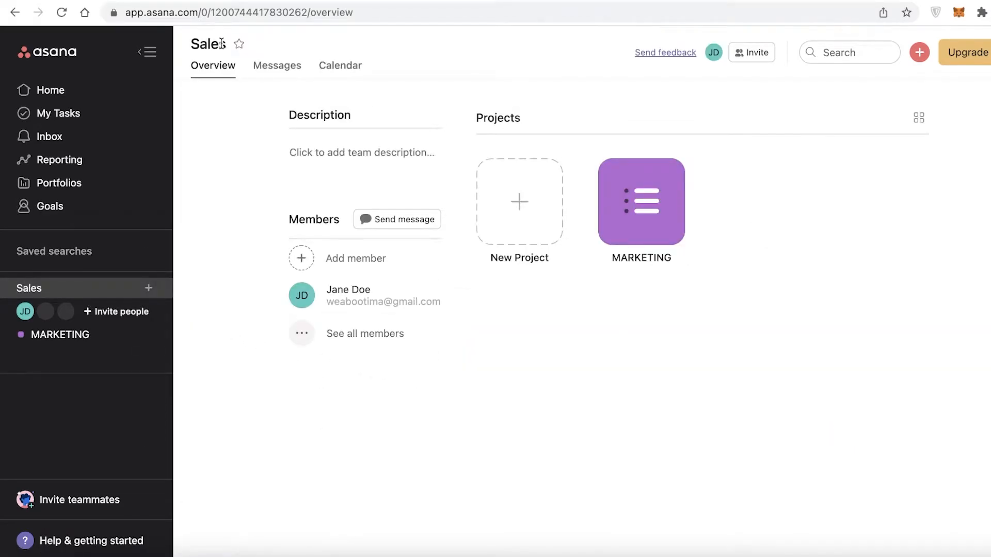
{"action": "left_click_drag", "start_coordinate": [200, 45], "coordinate": [233, 50]}
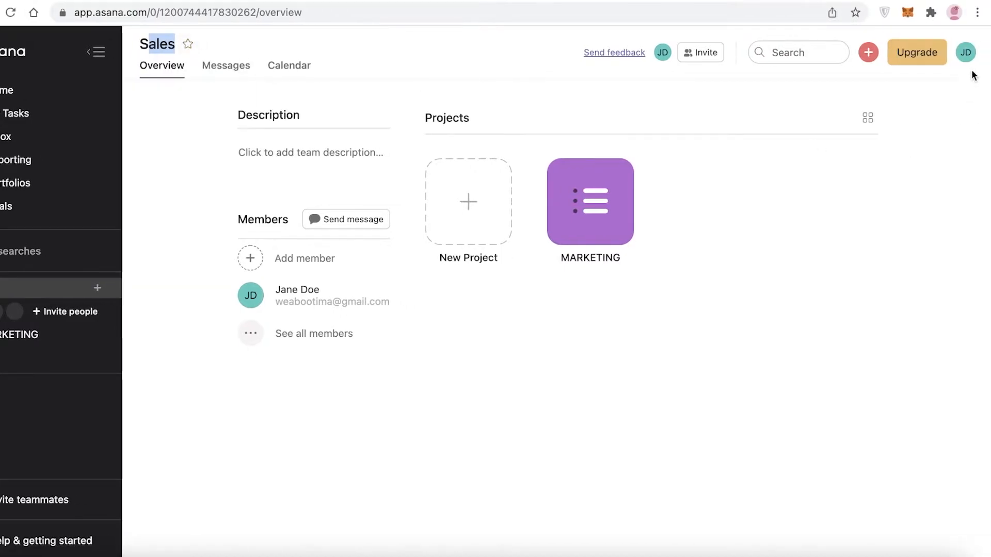
{"action": "left_click", "coordinate": [868, 52]}
{"action": "left_click", "coordinate": [884, 297]}
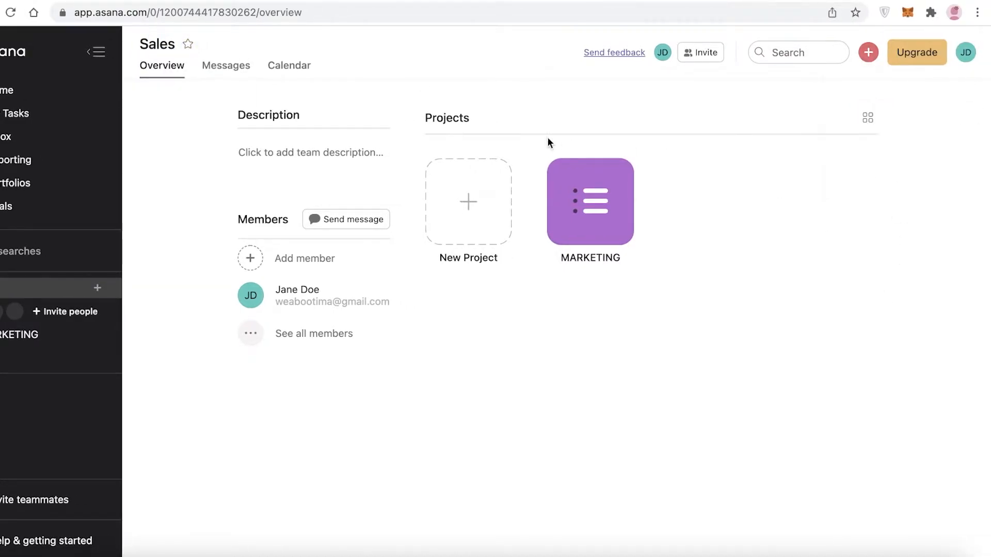
Step: Choose Create New Workspace from the account menu's More options
{"action": "left_click", "coordinate": [965, 52]}
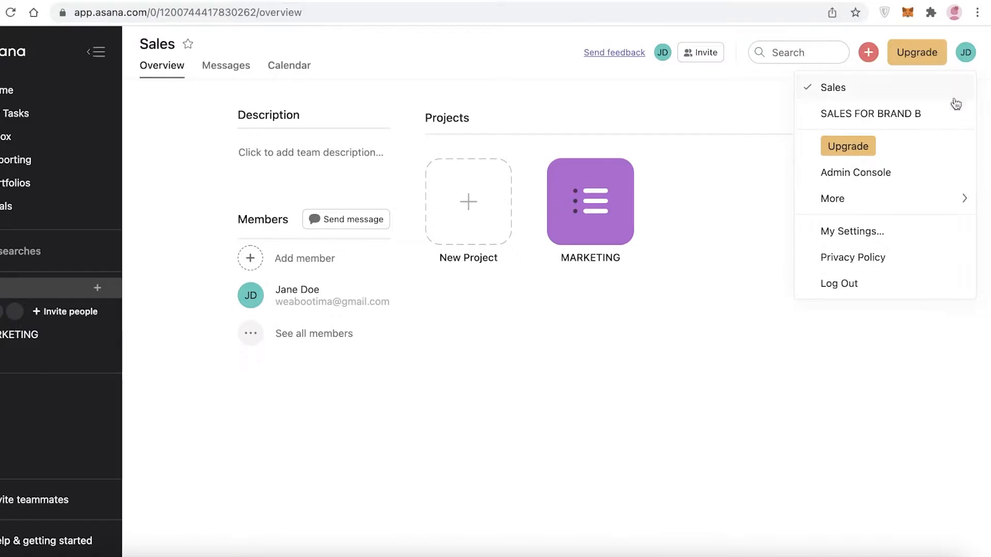
{"action": "mouse_move", "coordinate": [926, 202]}
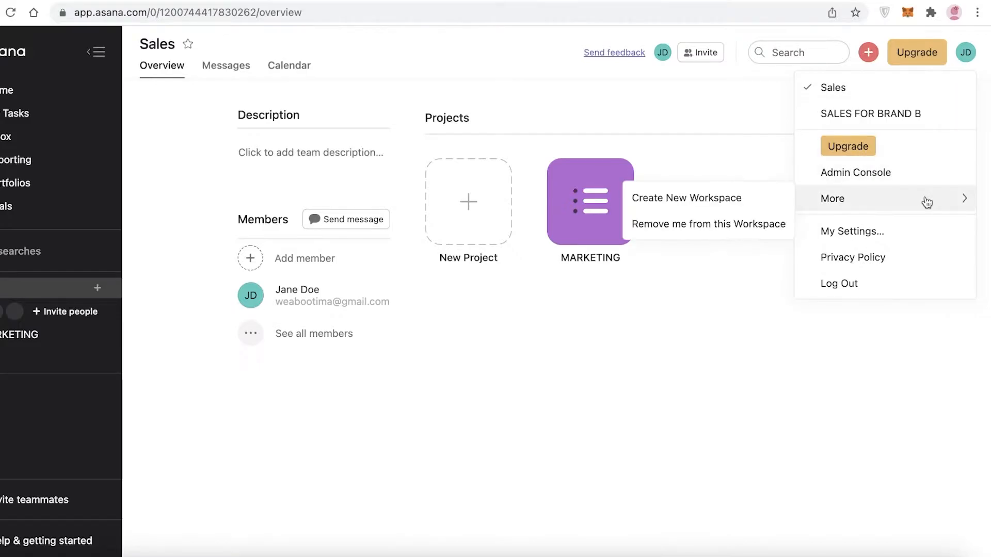
{"action": "left_click", "coordinate": [734, 208]}
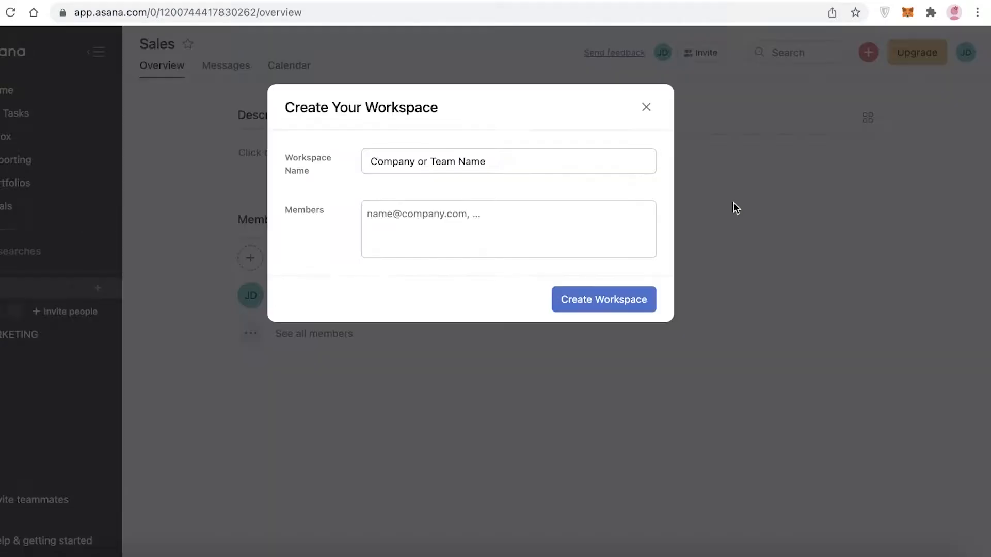
Step: Replace the placeholder workspace name with 'Shoe Company' and create the workspace
{"action": "left_click", "coordinate": [433, 171]}
{"action": "key", "text": "alt+shift+Left"}
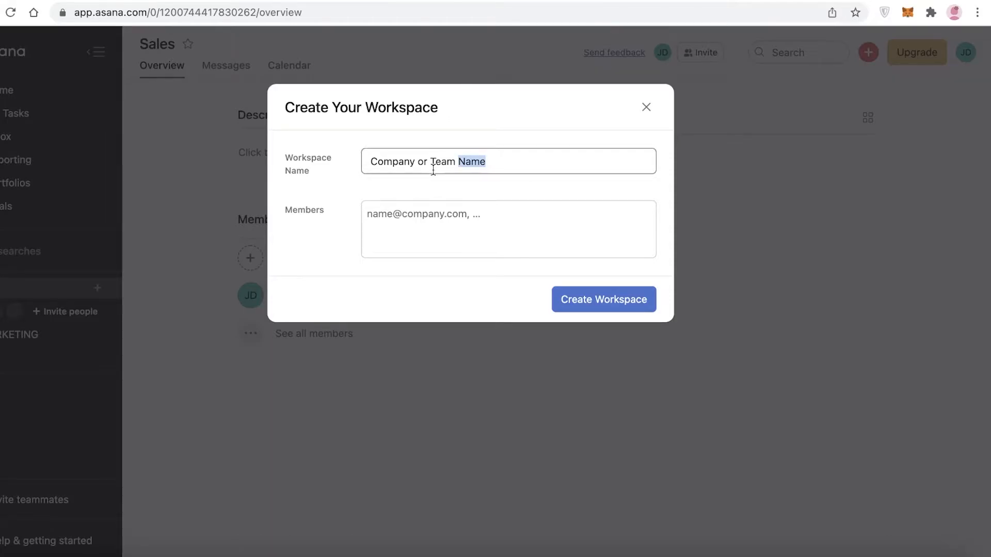
{"action": "key", "text": "BackSpace"}
{"action": "key", "text": "BackSpace"}
{"action": "key", "text": "BackSpace"}
{"action": "key", "text": "BackSpace"}
{"action": "key", "text": "BackSpace"}
{"action": "key", "text": "BackSpace"}
{"action": "key", "text": "BackSpace"}
{"action": "key", "text": "BackSpace"}
{"action": "key", "text": "BackSpace"}
{"action": "key", "text": "BackSpace"}
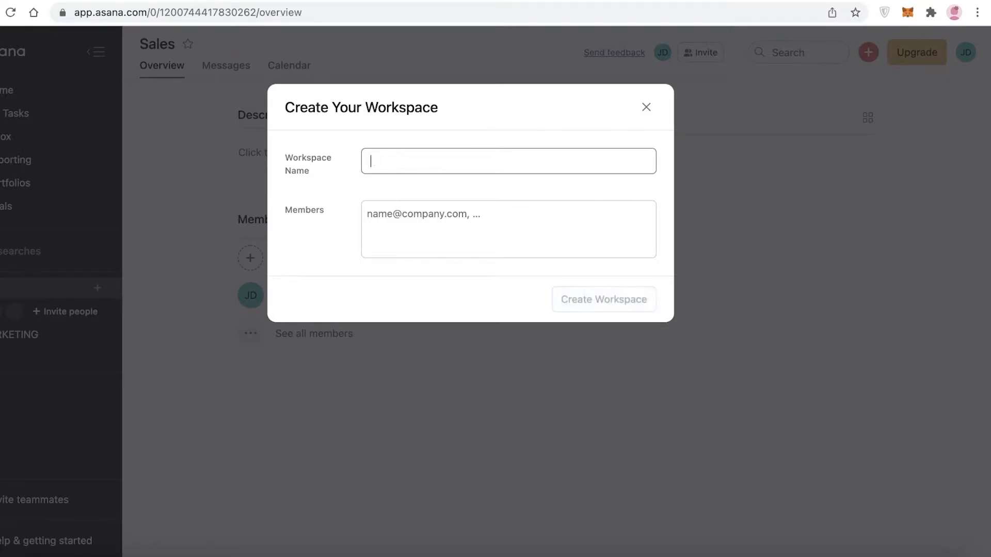
{"action": "type", "text": "Shoe Companh"}
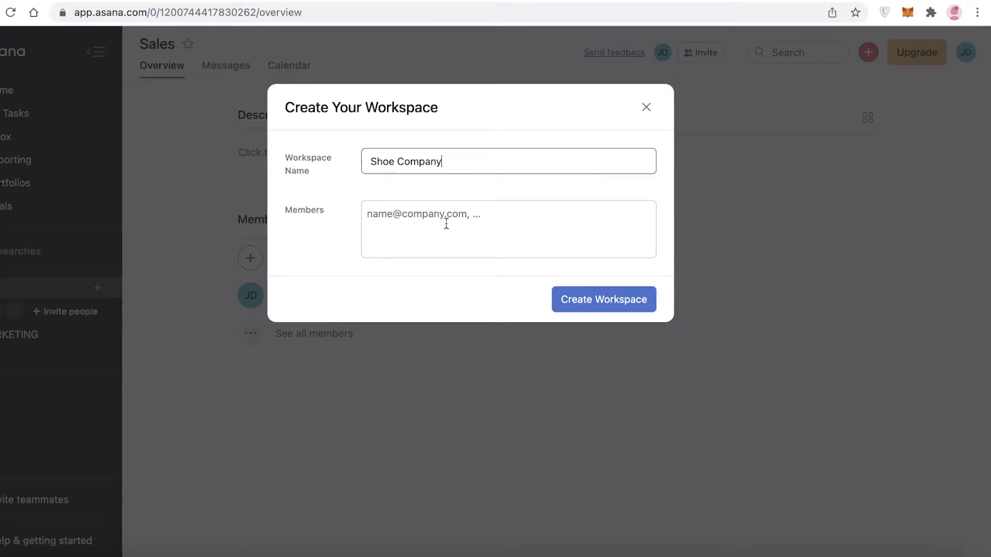
{"action": "left_click", "coordinate": [636, 306]}
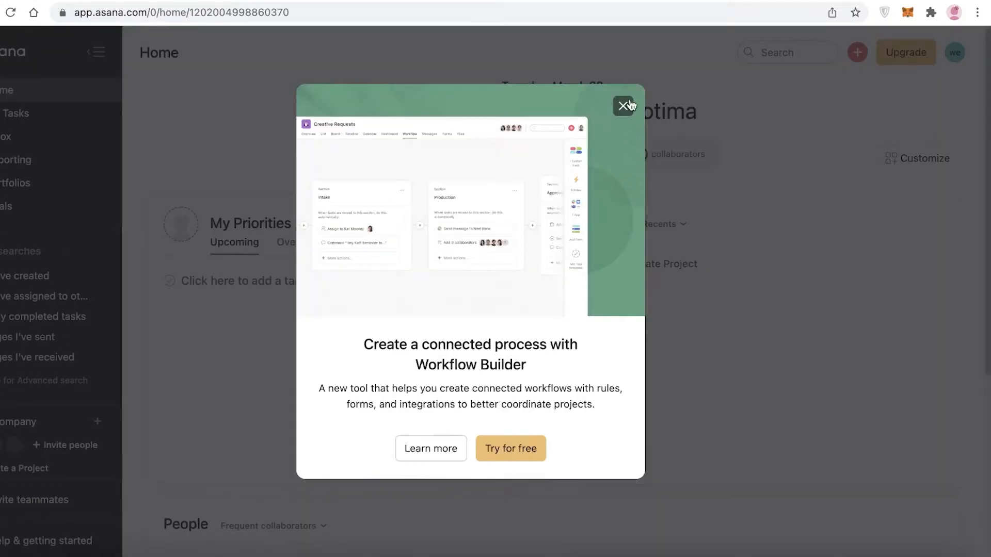
Step: Dismiss the Workflow Builder promo, collapse Saved searches, and open the Shoe Company team overview
{"action": "left_click", "coordinate": [622, 106]}
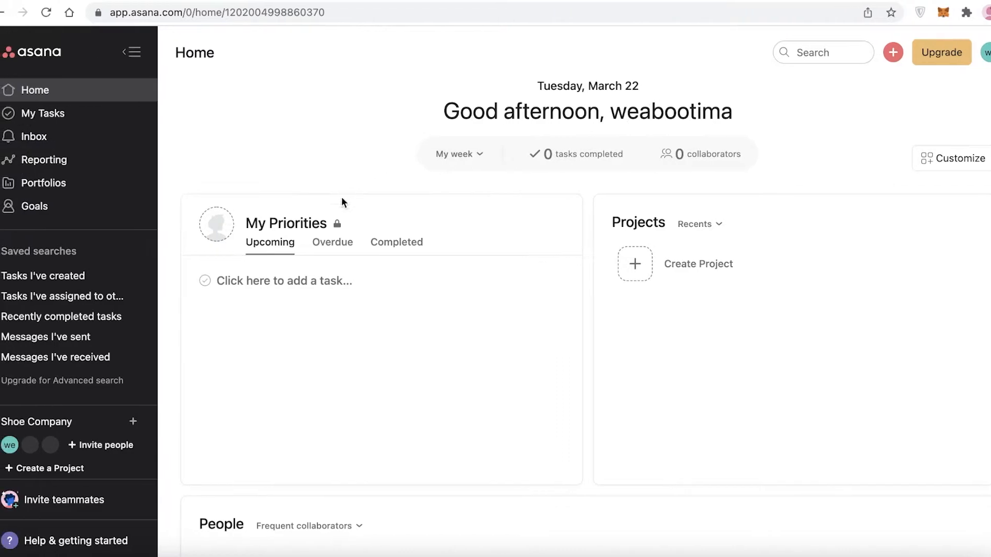
{"action": "scroll", "coordinate": [165, 331], "scroll_direction": "down", "scroll_amount": 1}
{"action": "scroll", "coordinate": [106, 394], "scroll_direction": "down", "scroll_amount": 1}
{"action": "scroll", "coordinate": [521, 225], "scroll_direction": "up", "scroll_amount": 1}
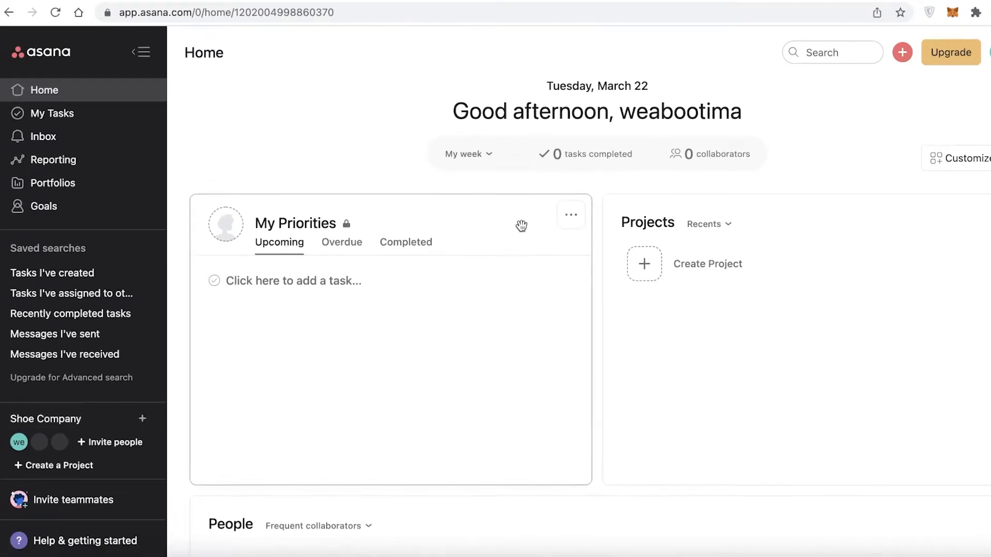
{"action": "left_click", "coordinate": [130, 248]}
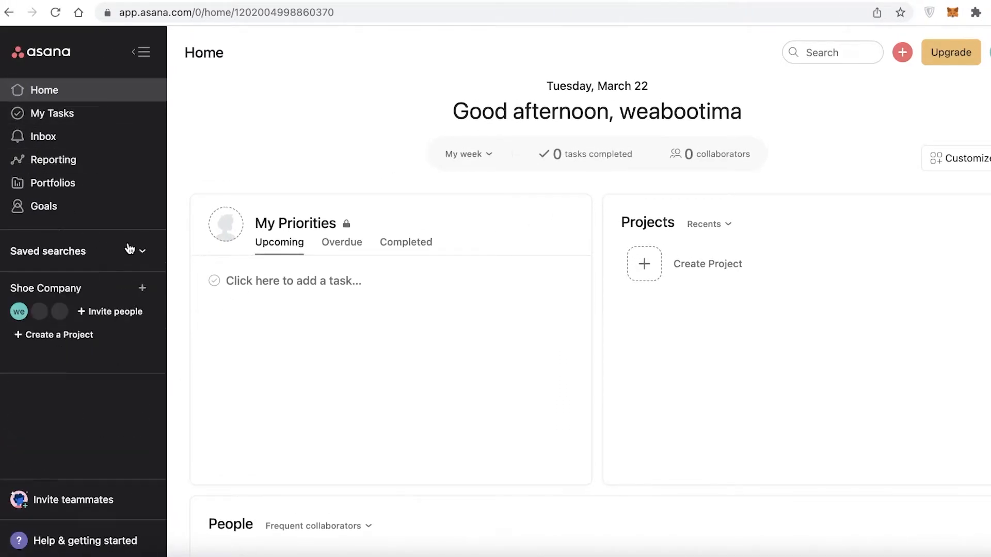
{"action": "left_click", "coordinate": [121, 288]}
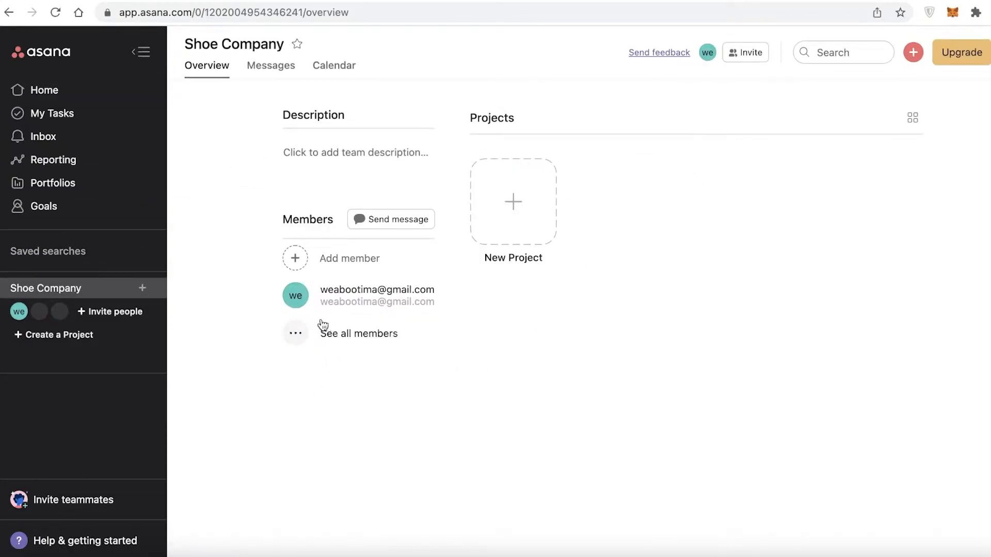
Step: Cancel the member invitation and start a new project for the Shoe Company team
{"action": "left_click", "coordinate": [360, 264]}
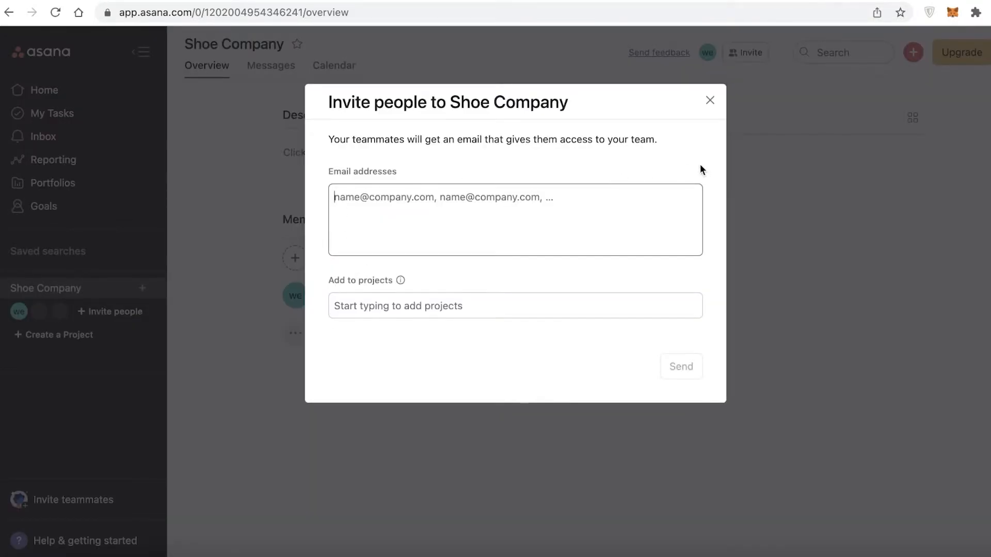
{"action": "left_click", "coordinate": [709, 100]}
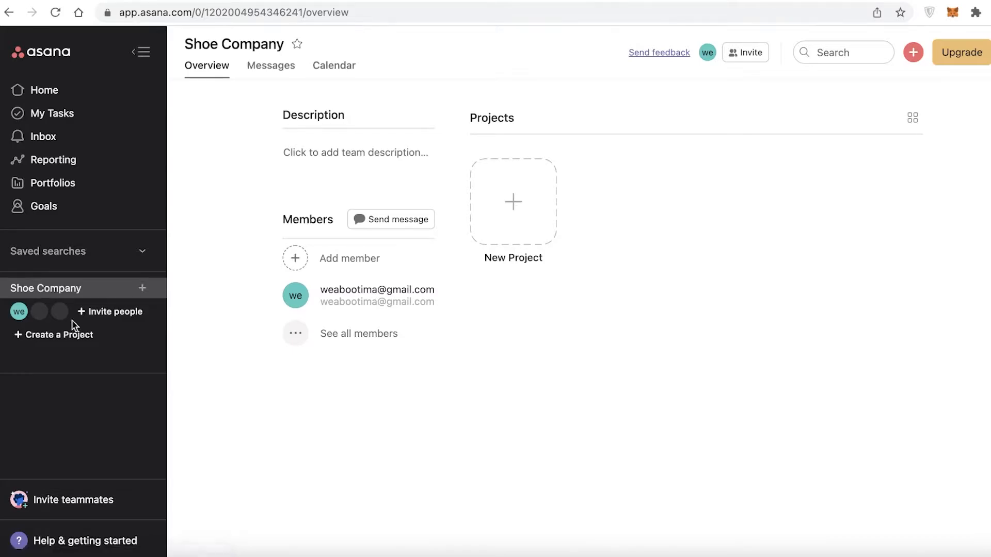
{"action": "left_click", "coordinate": [526, 210]}
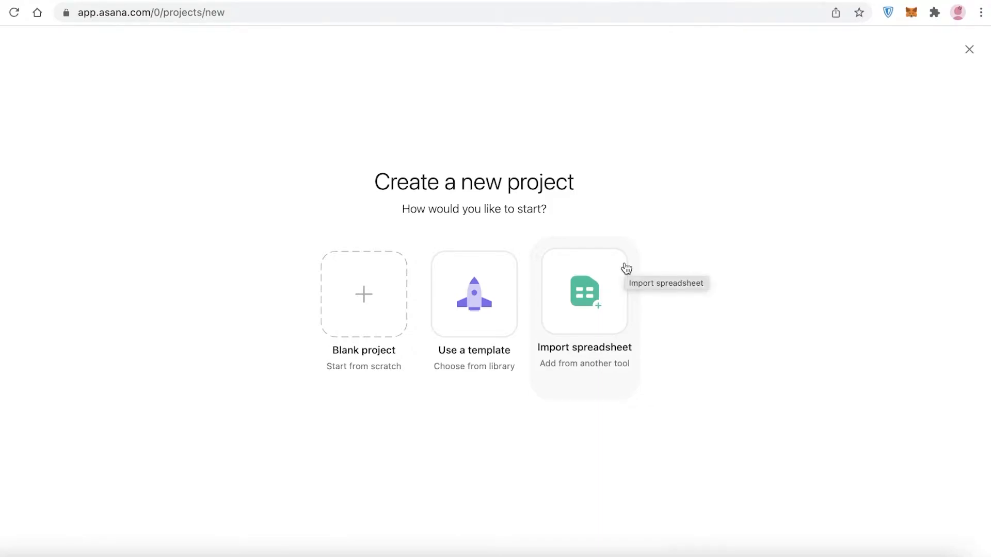
Step: Start a blank project named 'Shoe Samples to Europe Investor'
{"action": "left_click", "coordinate": [328, 303]}
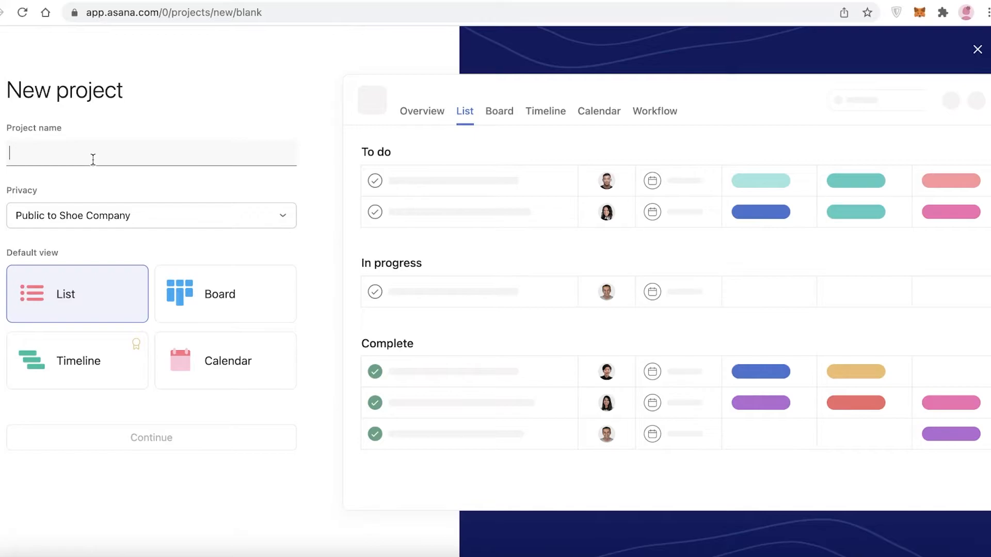
{"action": "type", "text": "S"}
{"action": "key", "text": "BackSpace"}
{"action": "type", "text": "Shoe Sample"}
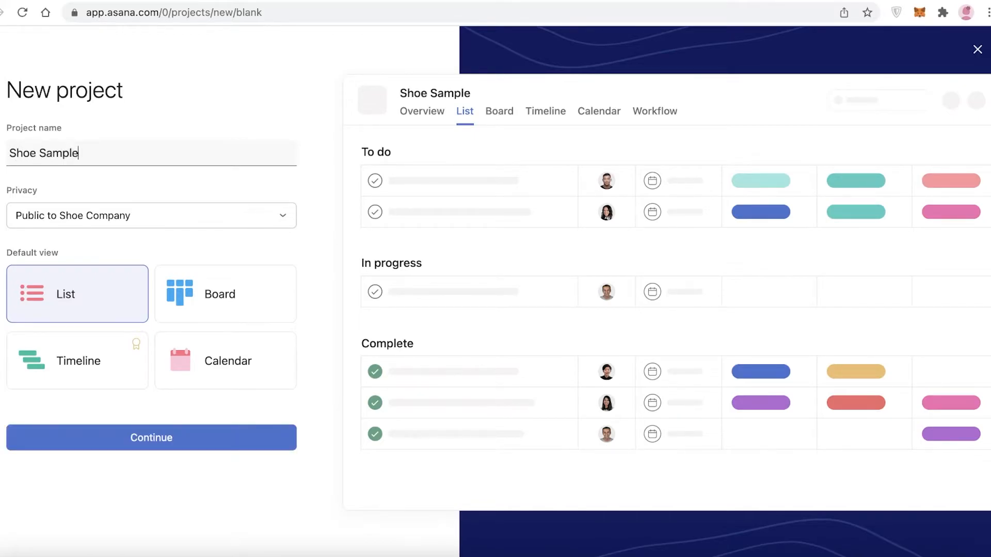
{"action": "type", "text": "s to Europe Investor"}
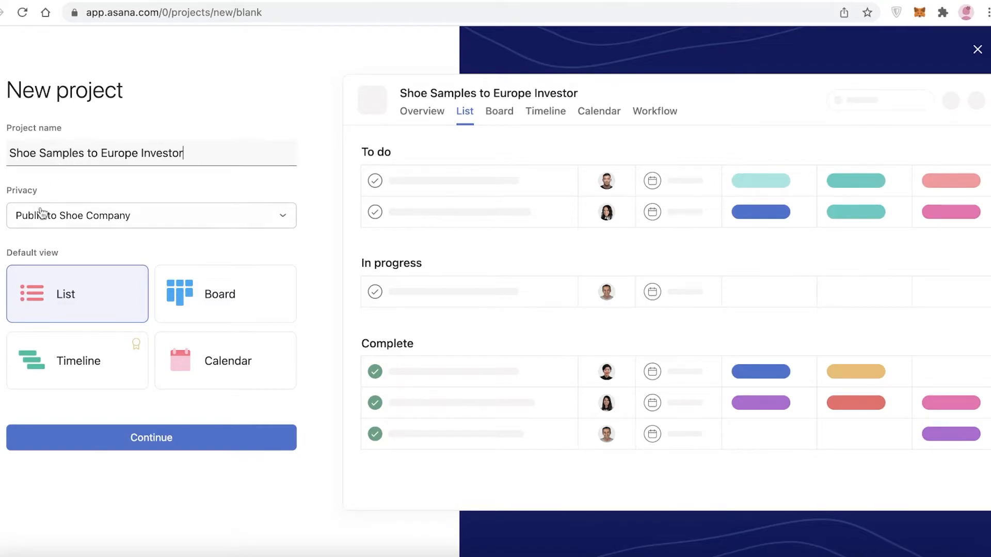
Step: Set the project privacy to Public to Shoe Company after trying the private options
{"action": "left_click", "coordinate": [54, 219]}
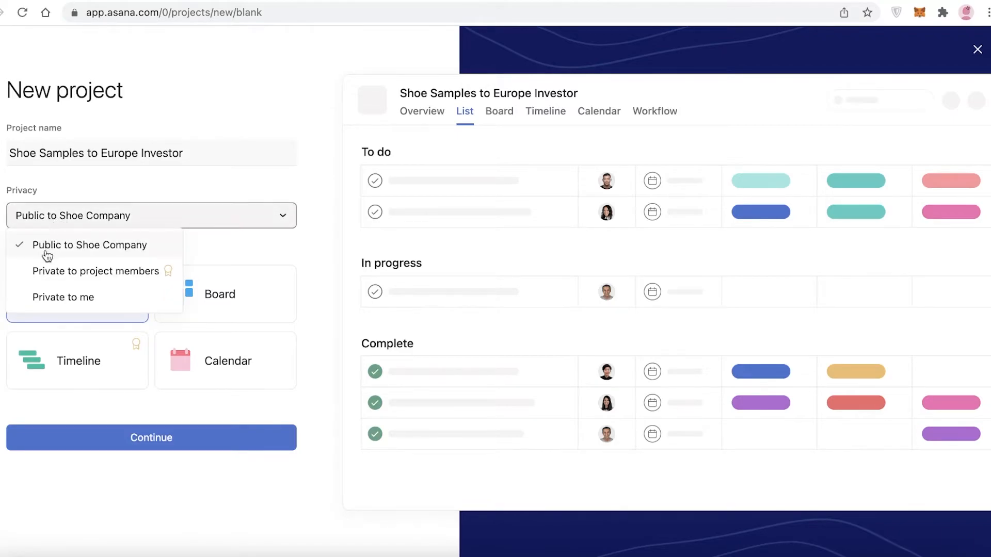
{"action": "left_click", "coordinate": [65, 294]}
{"action": "left_click", "coordinate": [89, 226]}
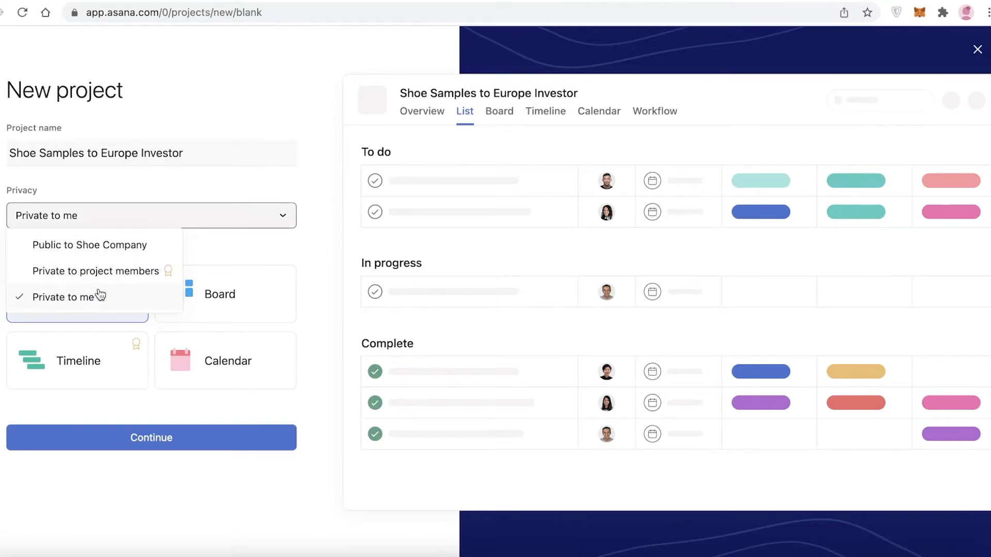
{"action": "left_click", "coordinate": [122, 271]}
{"action": "left_click", "coordinate": [148, 217]}
{"action": "left_click", "coordinate": [120, 246]}
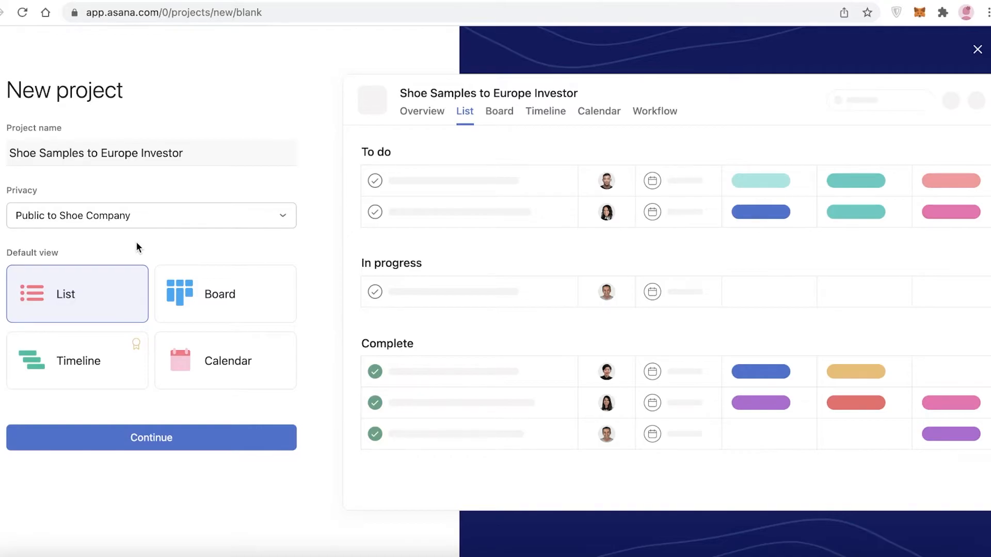
Step: Make Board the default view after previewing List, Calendar and Timeline, and continue
{"action": "left_click", "coordinate": [202, 289]}
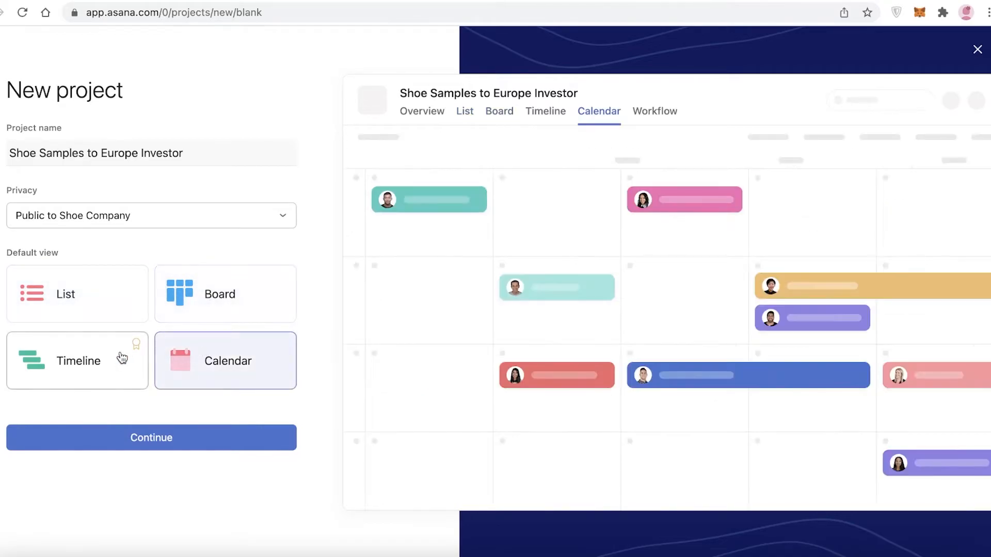
{"action": "left_click", "coordinate": [98, 310]}
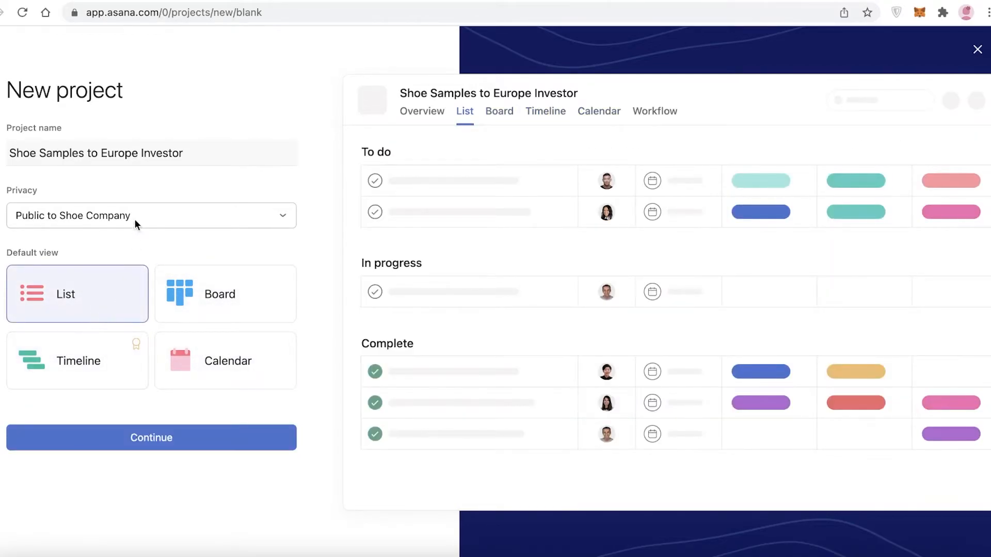
{"action": "left_click", "coordinate": [204, 359]}
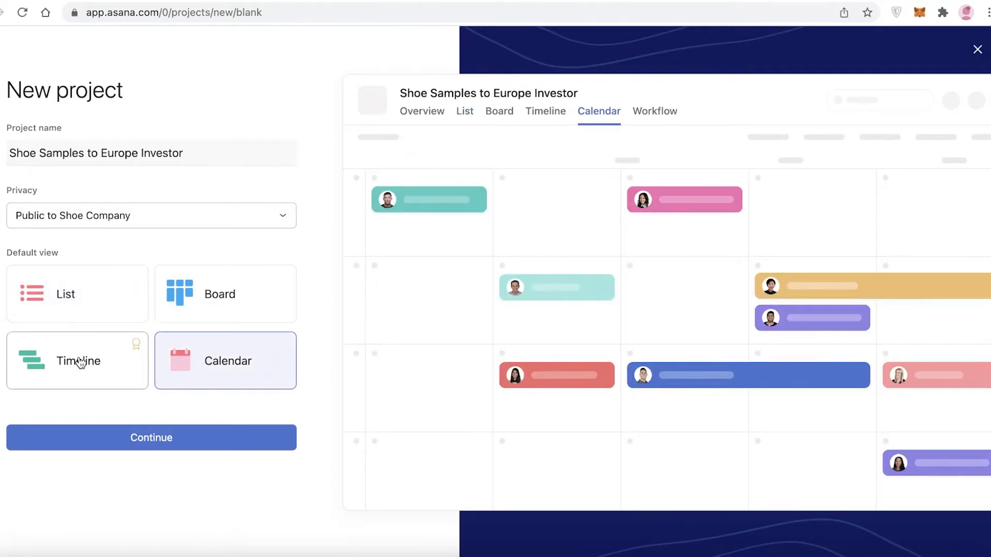
{"action": "left_click", "coordinate": [83, 359]}
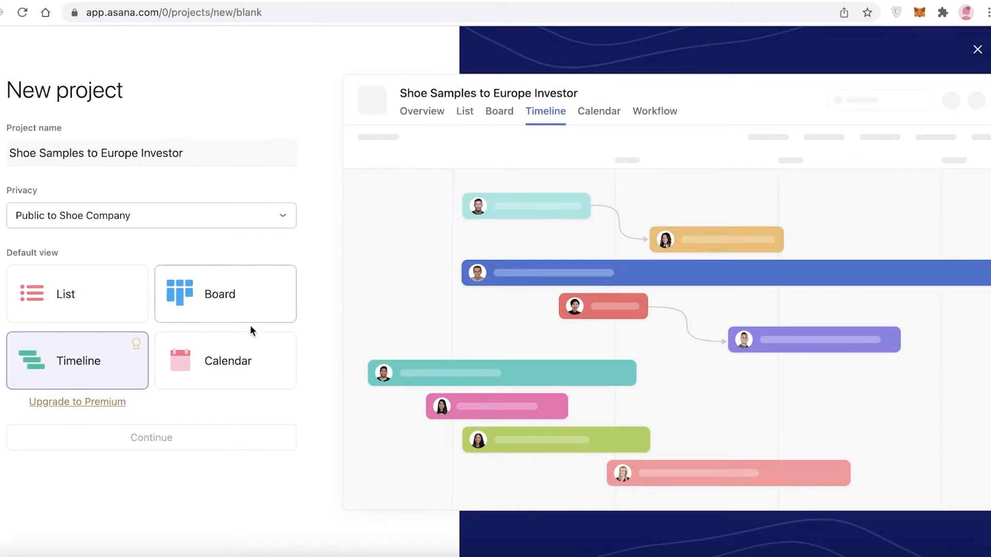
{"action": "left_click", "coordinate": [211, 360]}
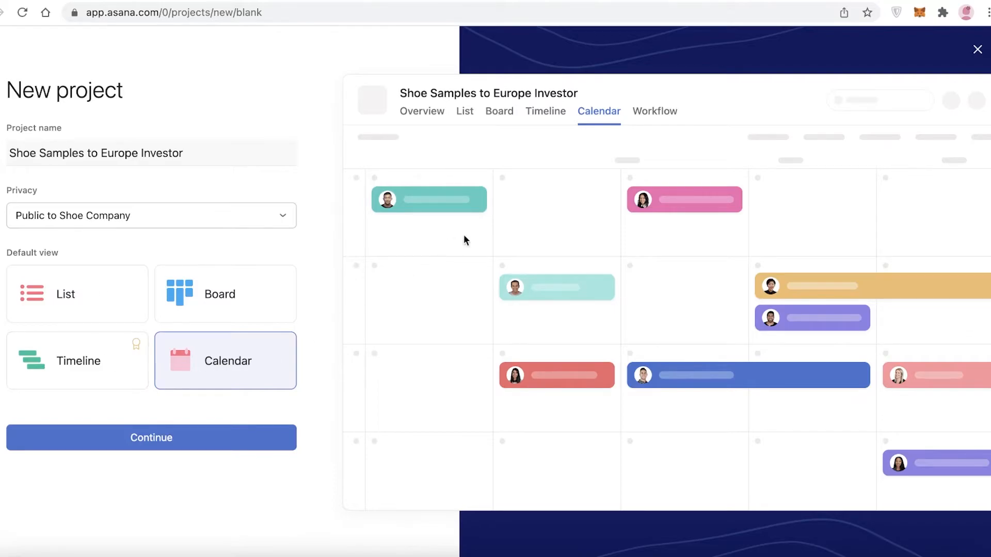
{"action": "left_click", "coordinate": [104, 297]}
{"action": "left_click", "coordinate": [255, 292]}
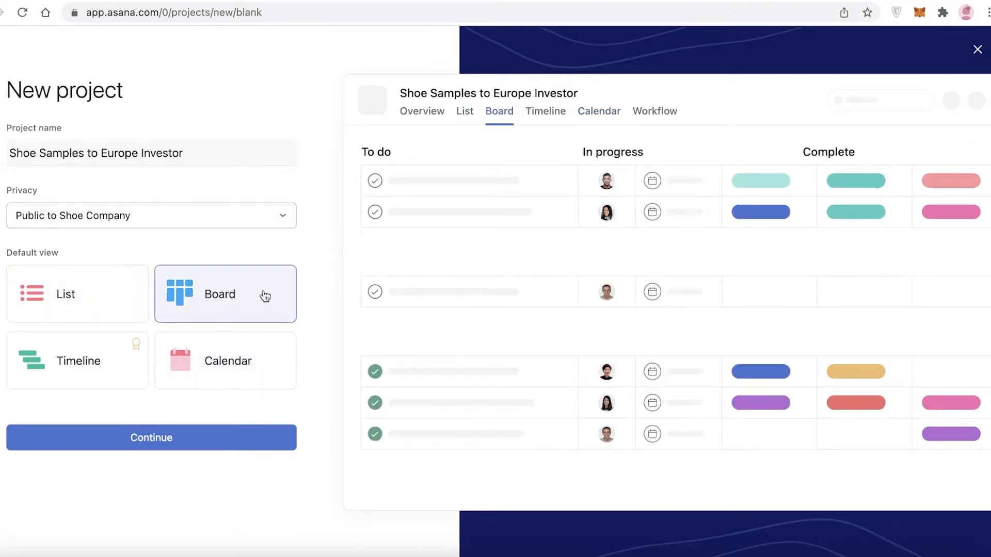
{"action": "left_click", "coordinate": [248, 361]}
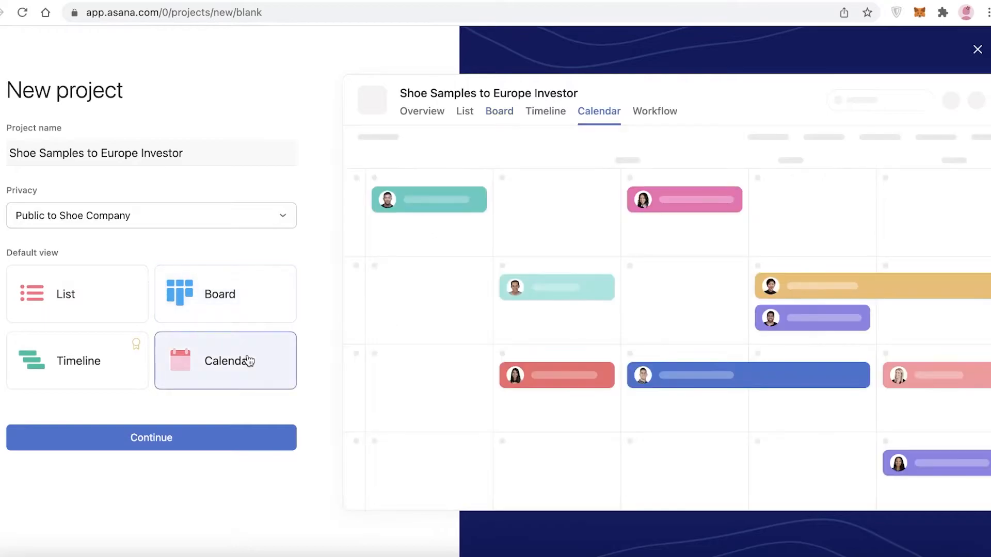
{"action": "left_click", "coordinate": [211, 441]}
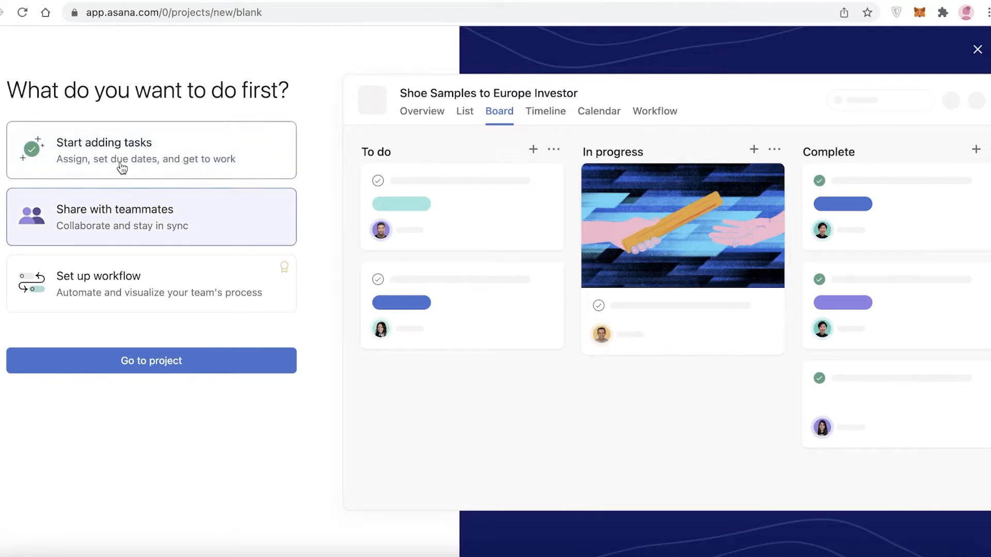
Step: Go to the new Shoe Samples to Europe Investor project board
{"action": "left_click", "coordinate": [115, 364]}
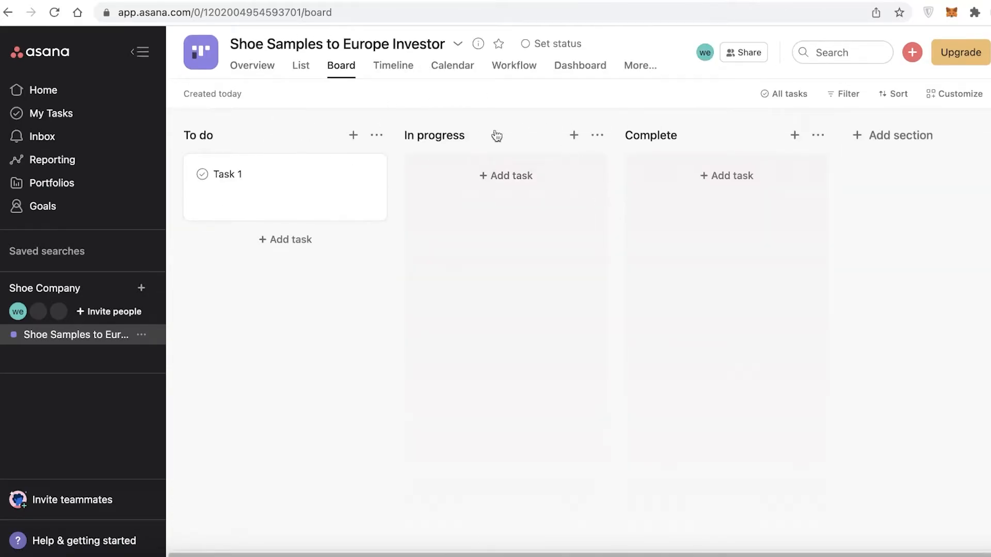
Step: Rename the To do, In progress and Complete sections to Shoe Samples, Completed Shoes and Packaged
{"action": "left_click", "coordinate": [862, 138]}
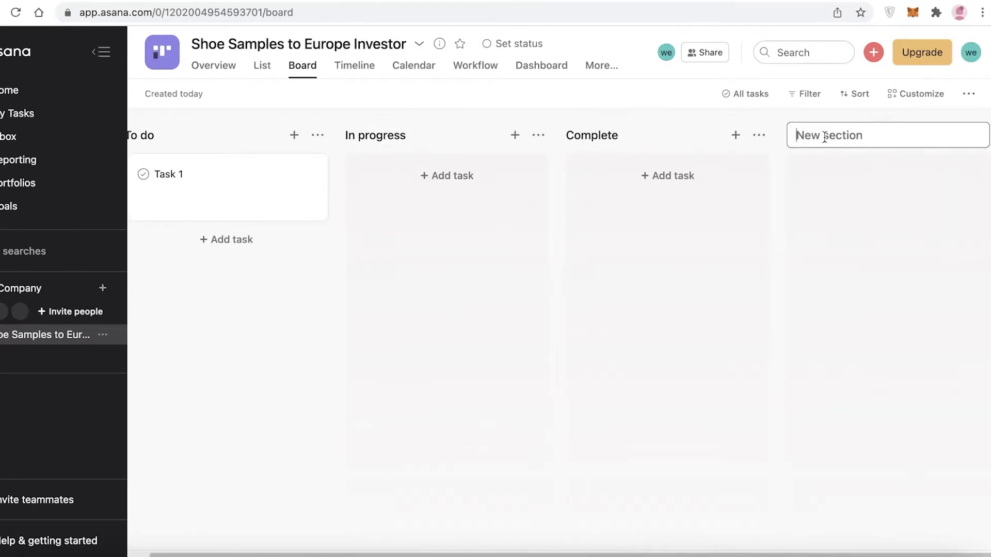
{"action": "left_click", "coordinate": [221, 134]}
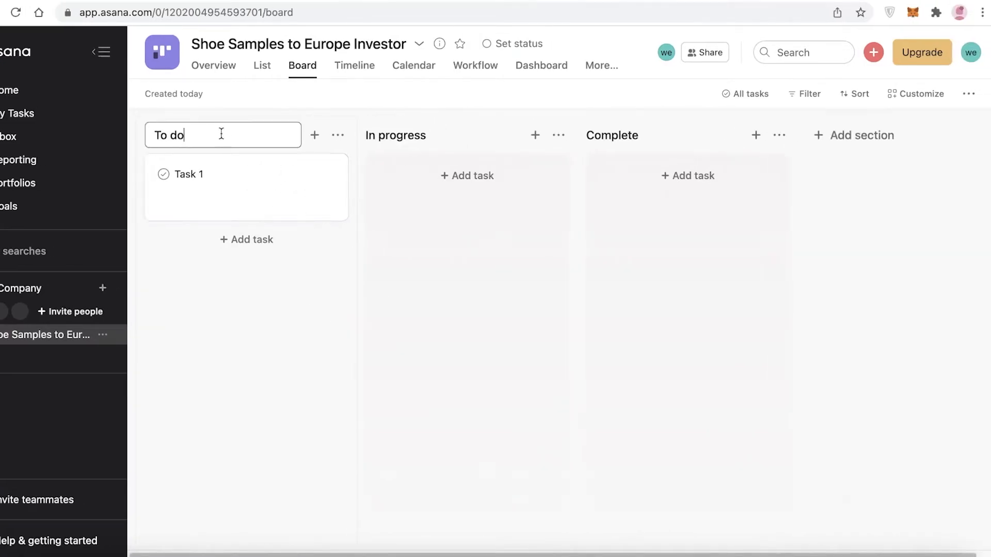
{"action": "type", "text": "Shoe Samples"}
{"action": "left_click", "coordinate": [449, 133]}
{"action": "key", "text": "BackSpace"}
{"action": "key", "text": "BackSpace"}
{"action": "key", "text": "BackSpace"}
{"action": "key", "text": "BackSpace"}
{"action": "key", "text": "BackSpace"}
{"action": "key", "text": "BackSpace"}
{"action": "key", "text": "BackSpace"}
{"action": "key", "text": "BackSpace"}
{"action": "key", "text": "BackSpace"}
{"action": "key", "text": "BackSpace"}
{"action": "type", "text": "Completed S"}
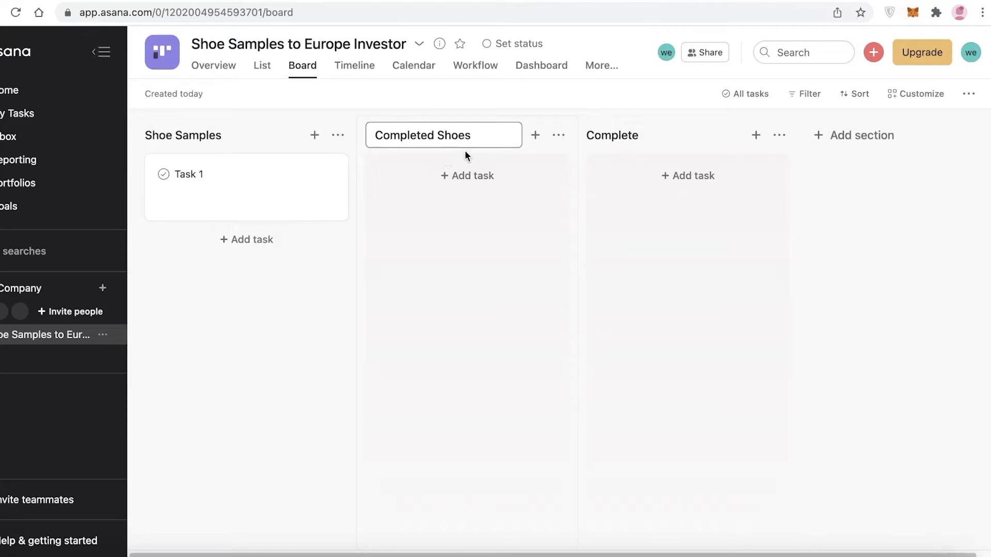
{"action": "left_click", "coordinate": [643, 130]}
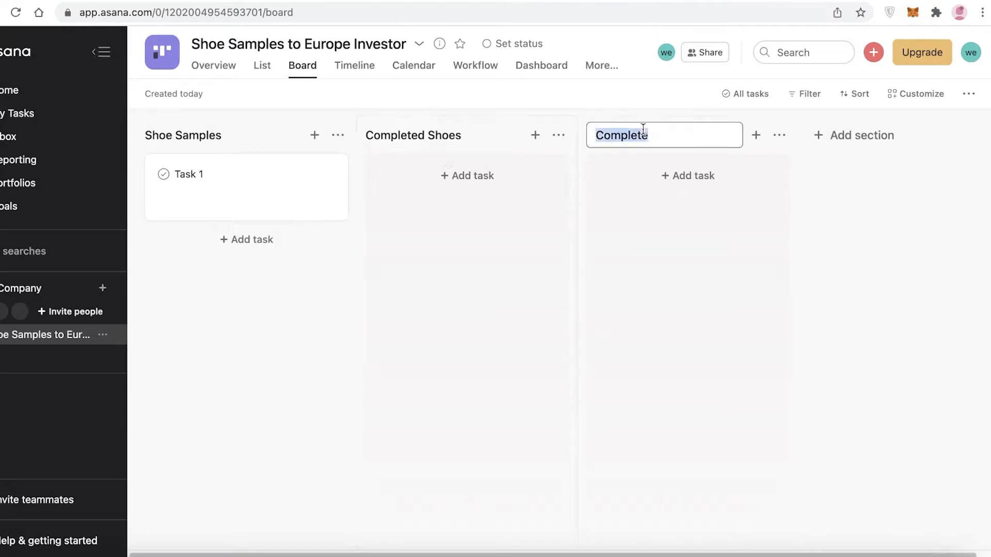
{"action": "key", "text": "BackSpace"}
{"action": "type", "text": "Packaged"}
Step: Add two new board sections named Shipped and Reviewed by Investor
{"action": "left_click", "coordinate": [888, 131]}
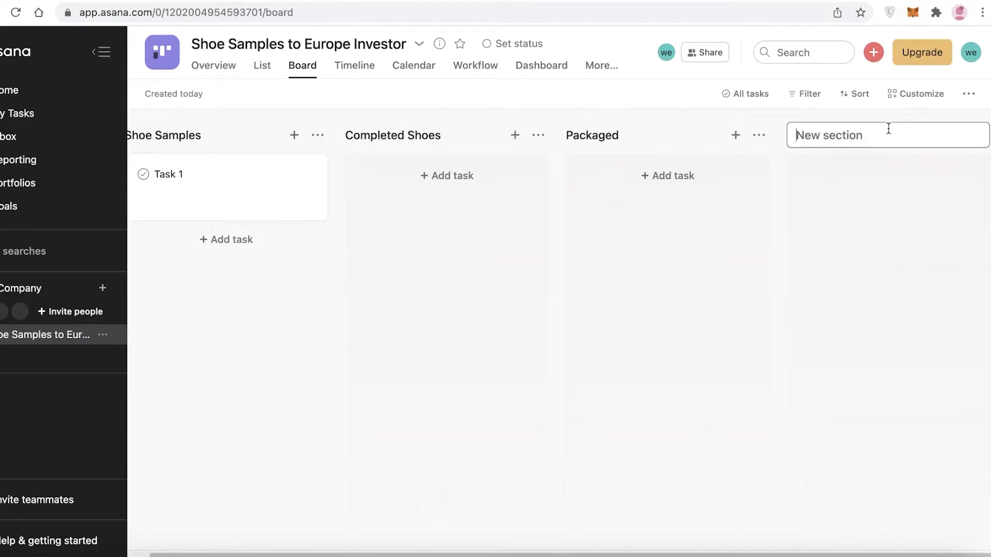
{"action": "type", "text": "S"}
{"action": "type", "text": "hipped"}
{"action": "key", "text": "Return"}
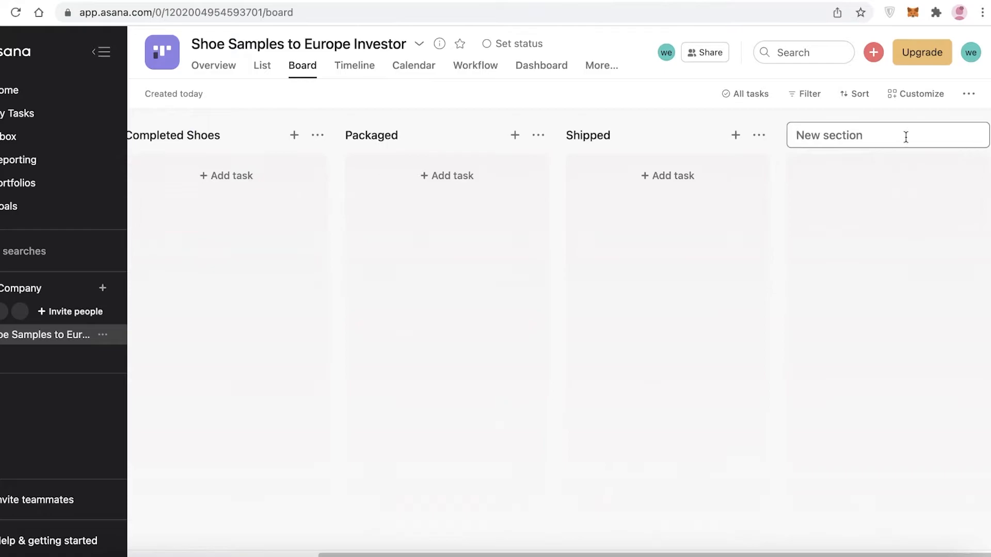
{"action": "type", "text": "Reviewed by Inve"}
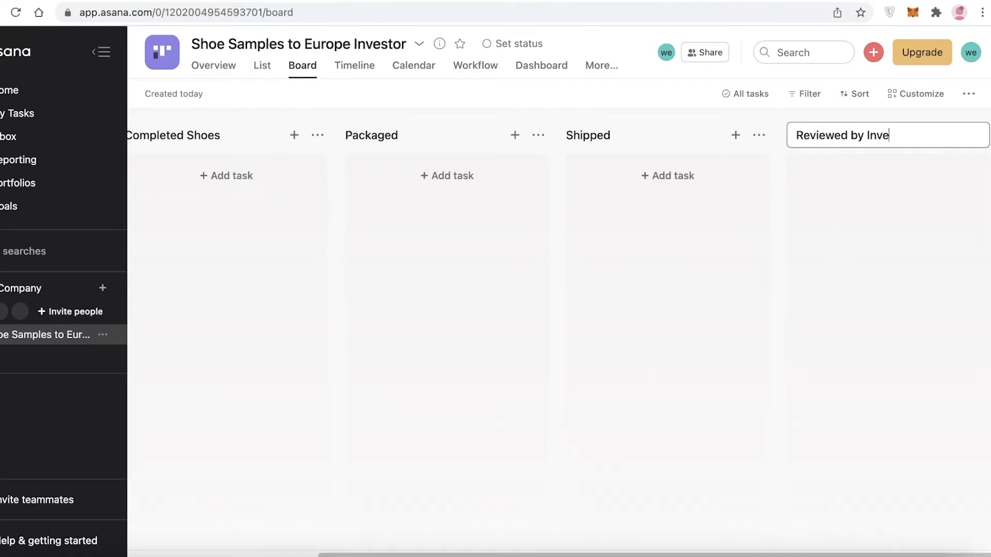
{"action": "type", "text": "stor"}
{"action": "key", "text": "Return"}
{"action": "left_click", "coordinate": [603, 137]}
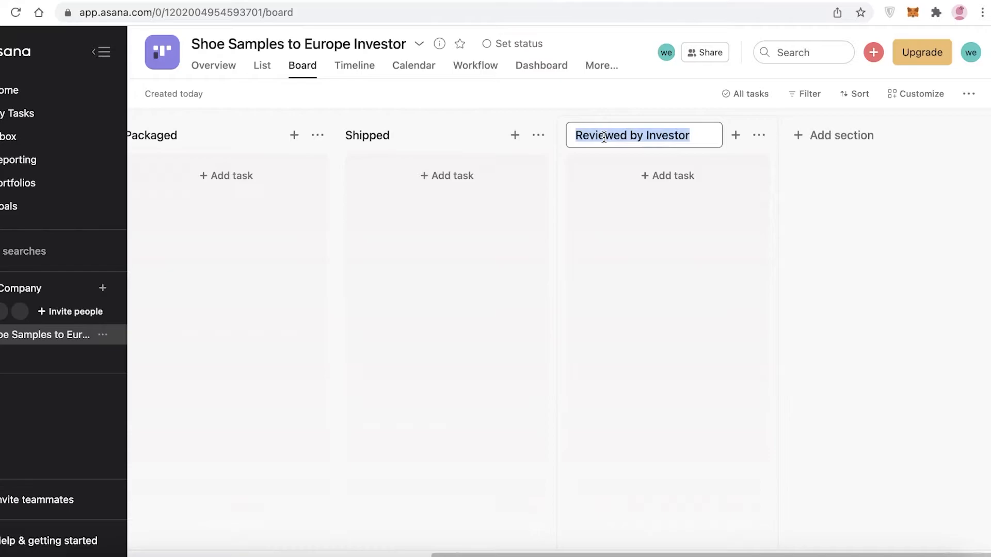
{"action": "left_click", "coordinate": [650, 133]}
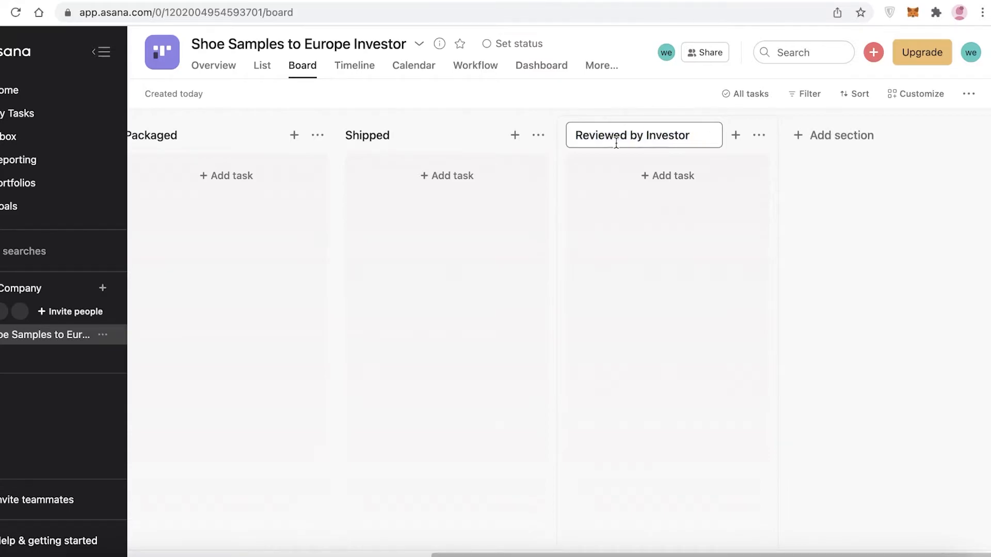
{"action": "left_click", "coordinate": [797, 225]}
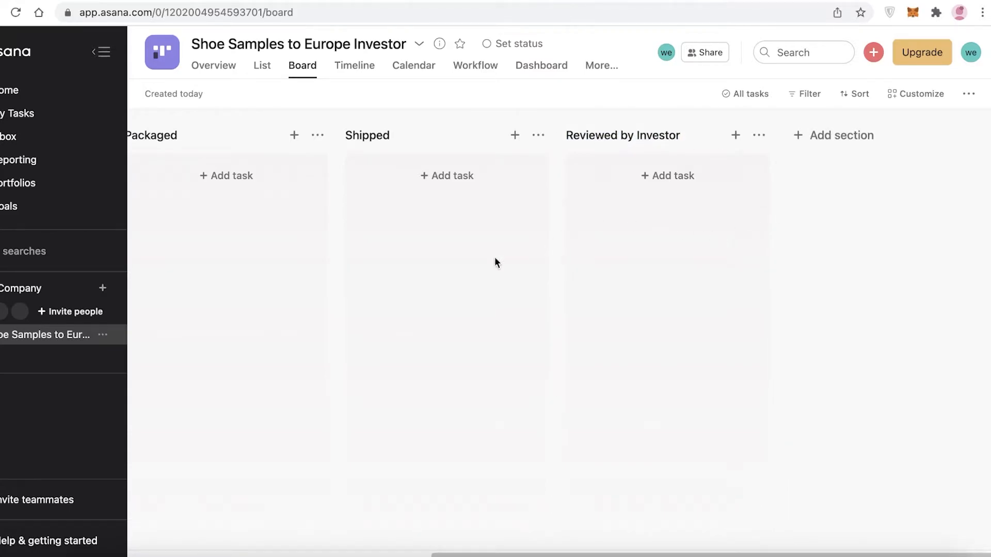
{"action": "left_click_drag", "start_coordinate": [537, 554], "coordinate": [285, 554]}
{"action": "left_click_drag", "start_coordinate": [371, 555], "coordinate": [310, 553]}
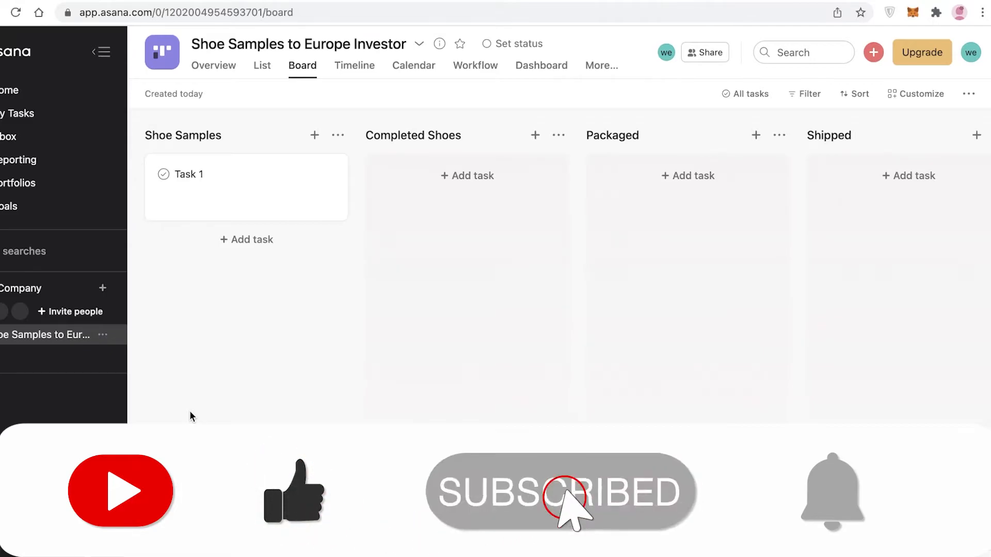
Step: Open Task 1 and rename it to 'Brown Leather Shoe'
{"action": "left_click", "coordinate": [209, 176]}
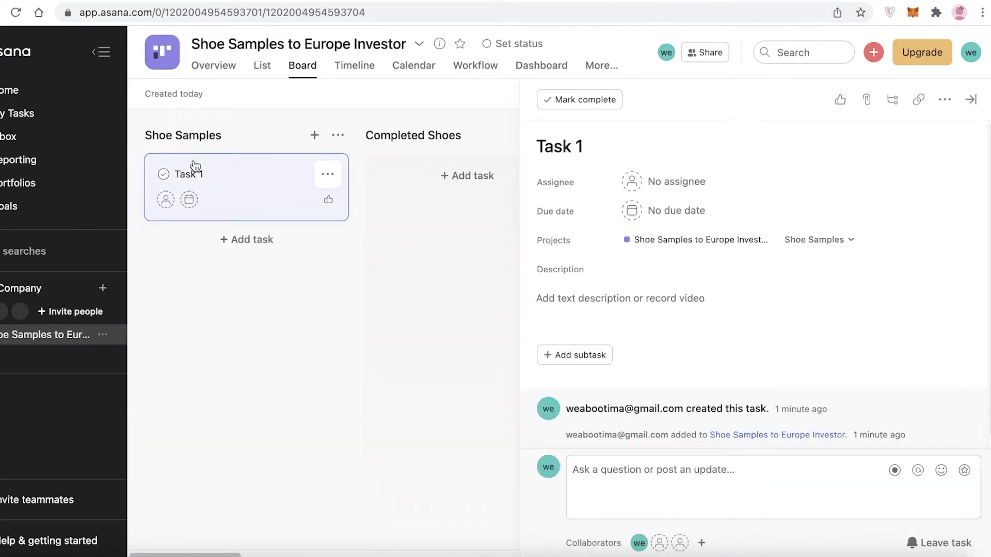
{"action": "triple_click", "coordinate": [609, 141]}
{"action": "key", "text": "BackSpace"}
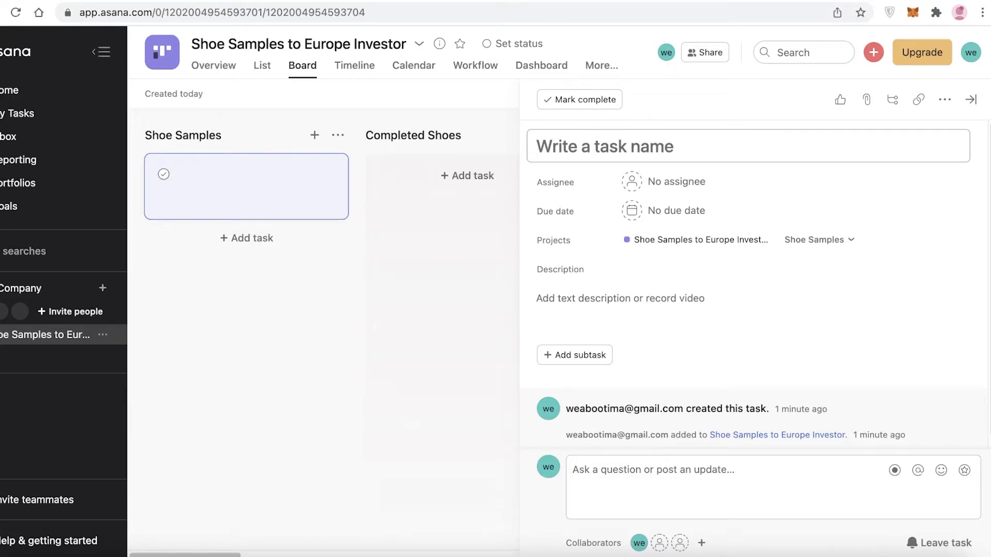
{"action": "type", "text": "Brown Leather "}
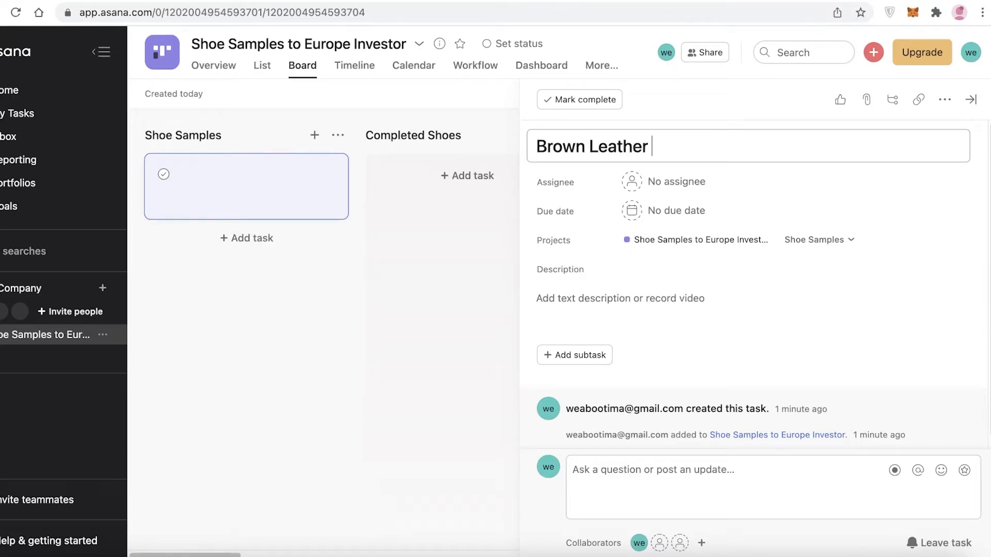
{"action": "type", "text": "Shoe"}
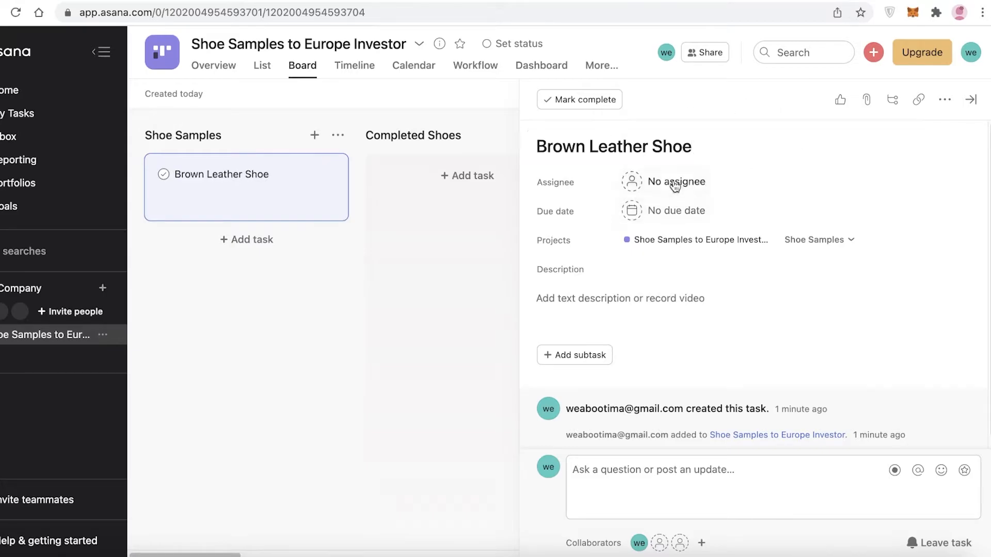
Step: Assign the task to yourself with a due date of Thursday, 24 March, and start a subtask
{"action": "left_click", "coordinate": [675, 186]}
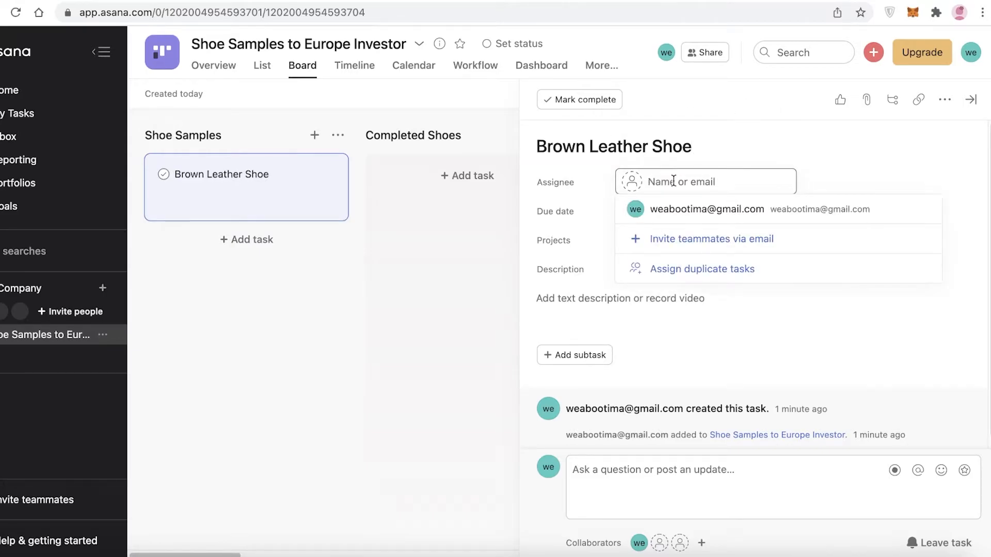
{"action": "left_click", "coordinate": [697, 211]}
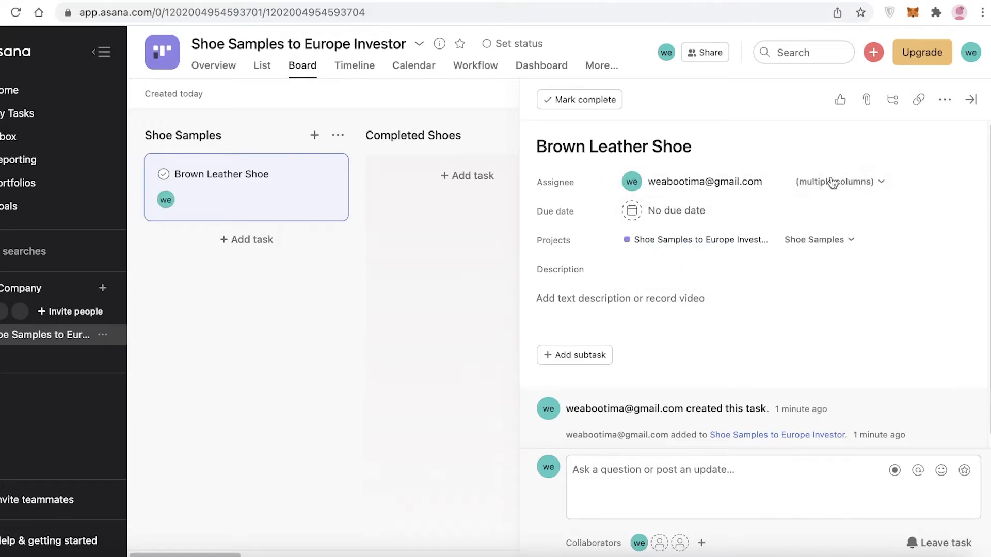
{"action": "left_click", "coordinate": [673, 224]}
{"action": "left_click", "coordinate": [716, 386]}
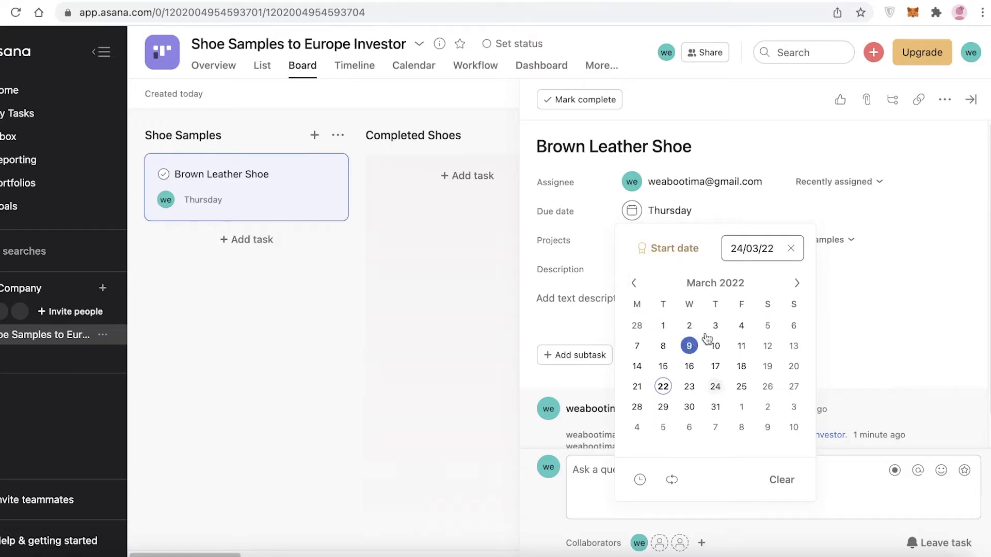
{"action": "left_click", "coordinate": [875, 269]}
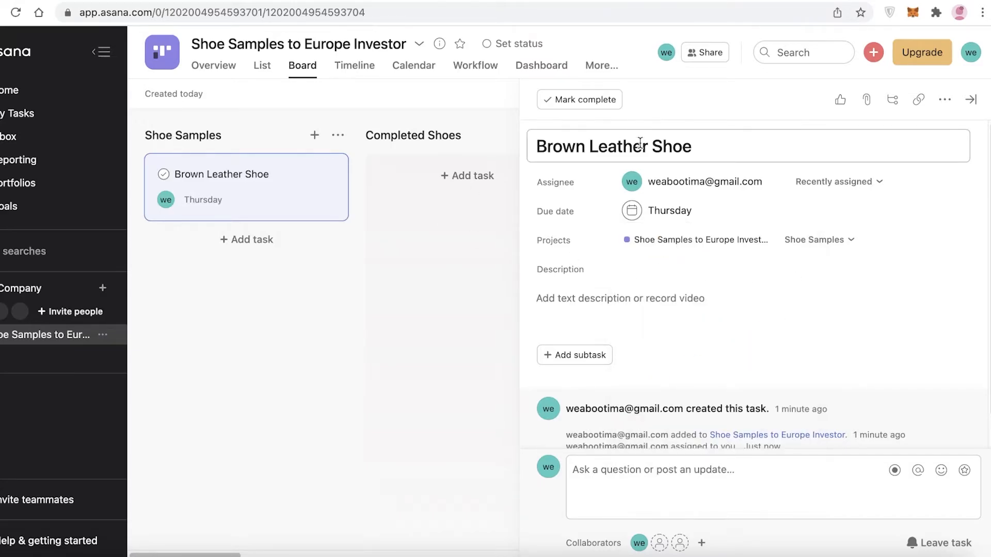
{"action": "left_click", "coordinate": [568, 296]}
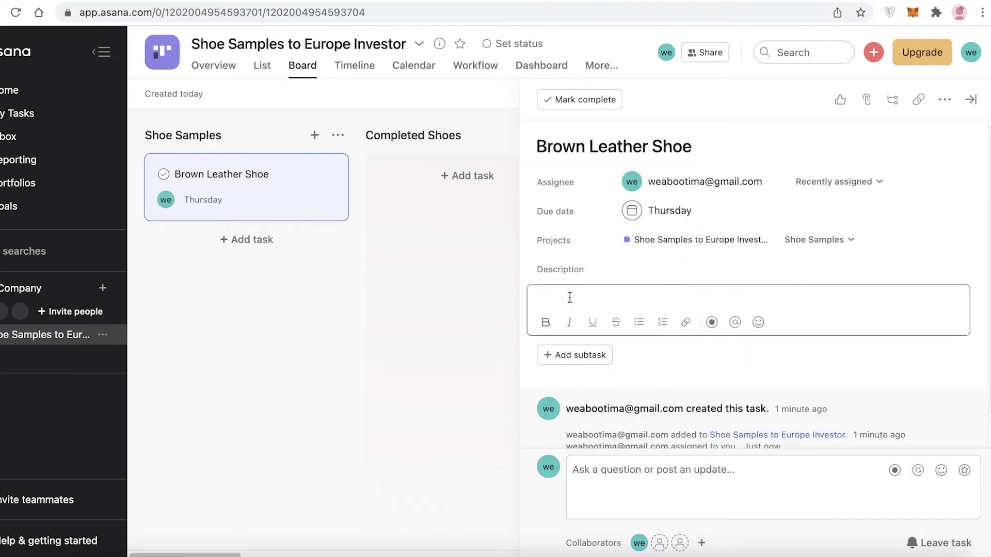
{"action": "left_click", "coordinate": [568, 354]}
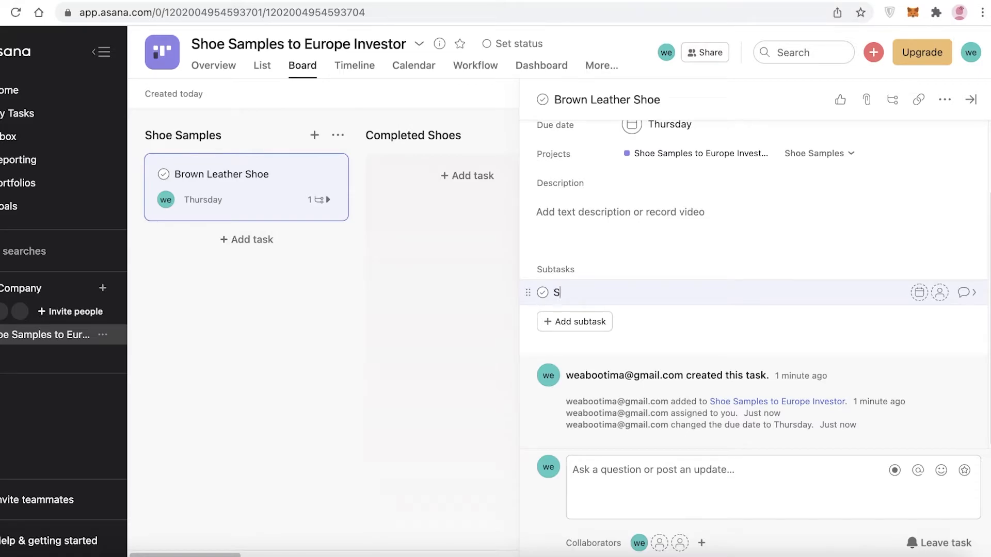
Step: Add subtasks Sole Design, Shoe Design, Assembly and Polishing, removing the extra empty row
{"action": "type", "text": "Sole Design"}
{"action": "key", "text": "Return"}
{"action": "type", "text": "Sho"}
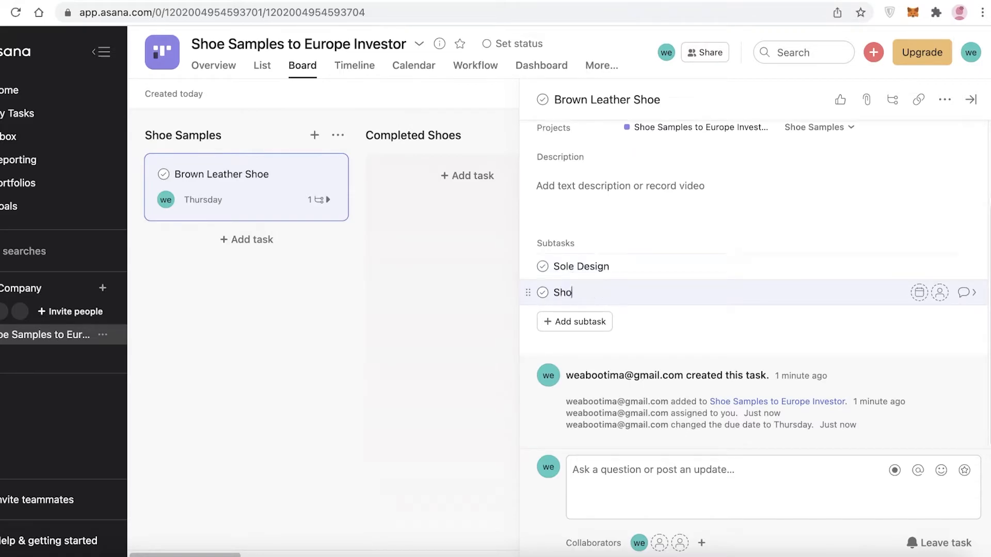
{"action": "type", "text": "e Design"}
{"action": "key", "text": "Return"}
{"action": "type", "text": "Assembly"}
{"action": "key", "text": "Return"}
{"action": "type", "text": "Polishinh"}
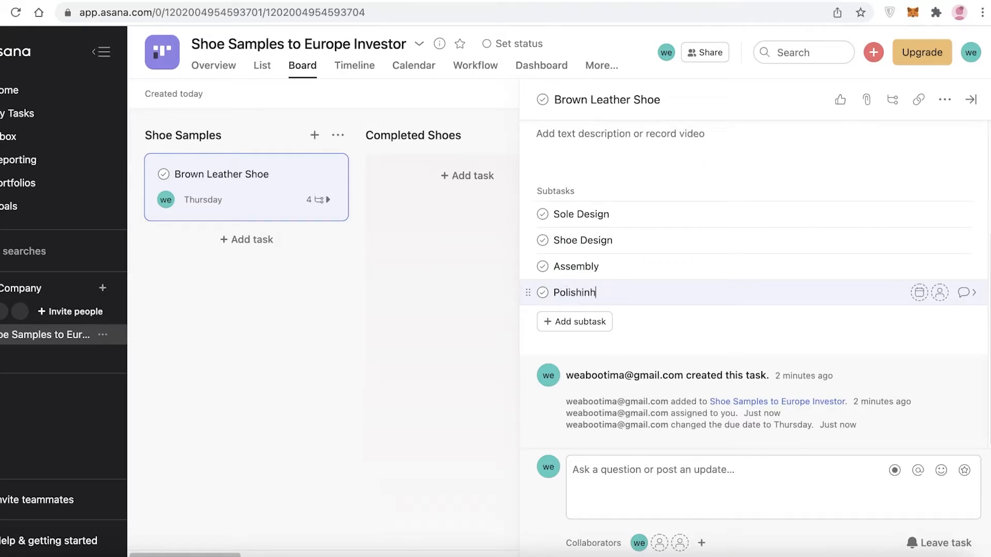
{"action": "key", "text": "Return"}
{"action": "key", "text": "BackSpace"}
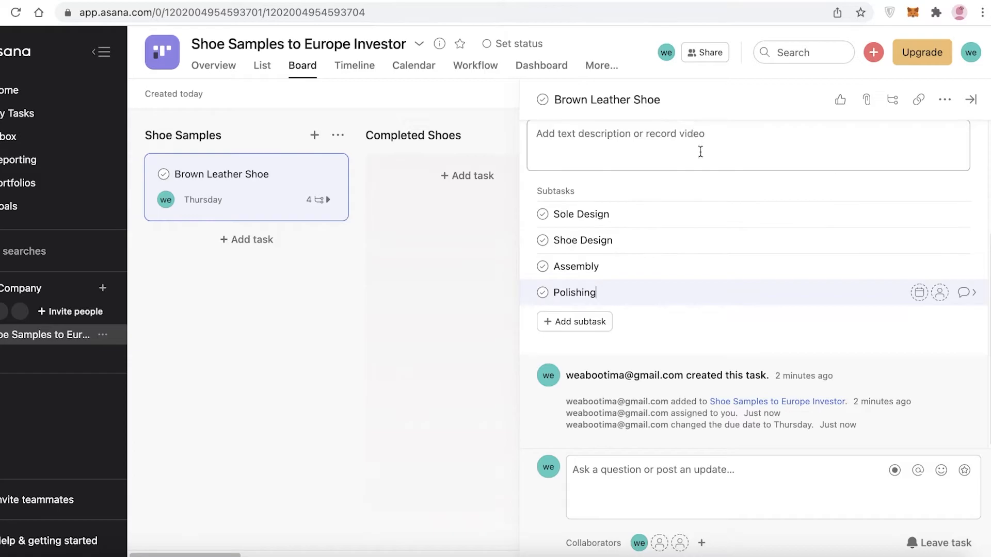
{"action": "scroll", "coordinate": [696, 141], "scroll_direction": "up", "scroll_amount": 3}
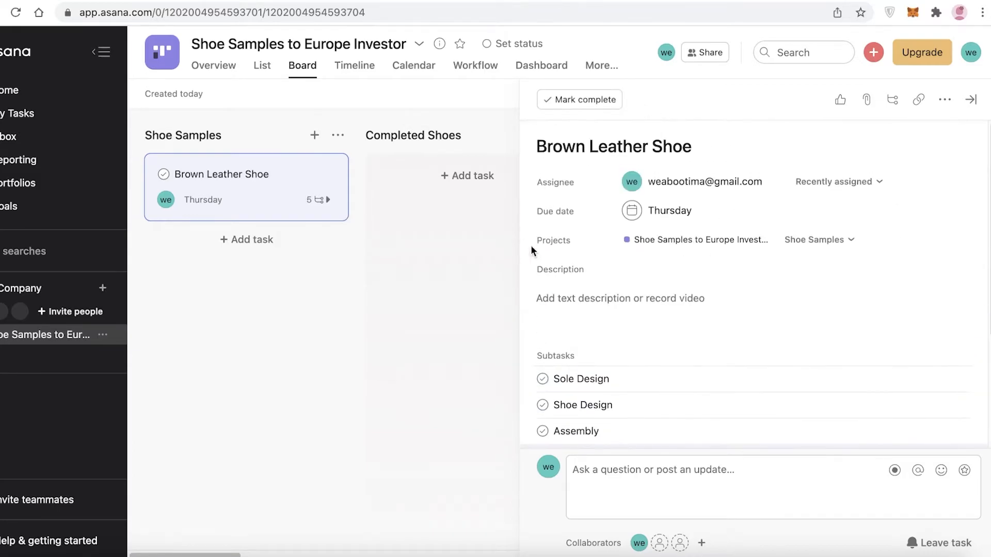
Step: Mark the Sole Design and Shoe Design subtasks complete
{"action": "left_click", "coordinate": [543, 378]}
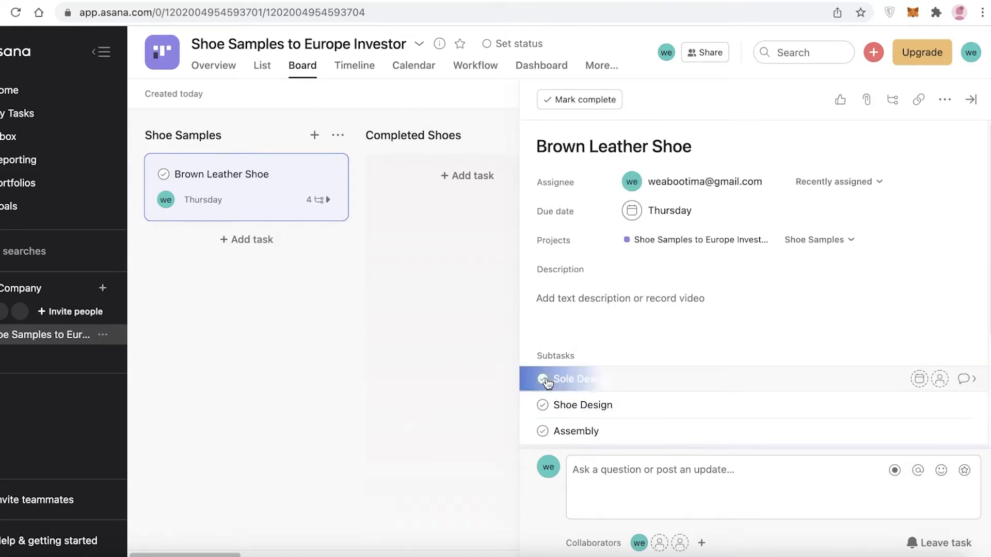
{"action": "left_click", "coordinate": [542, 405]}
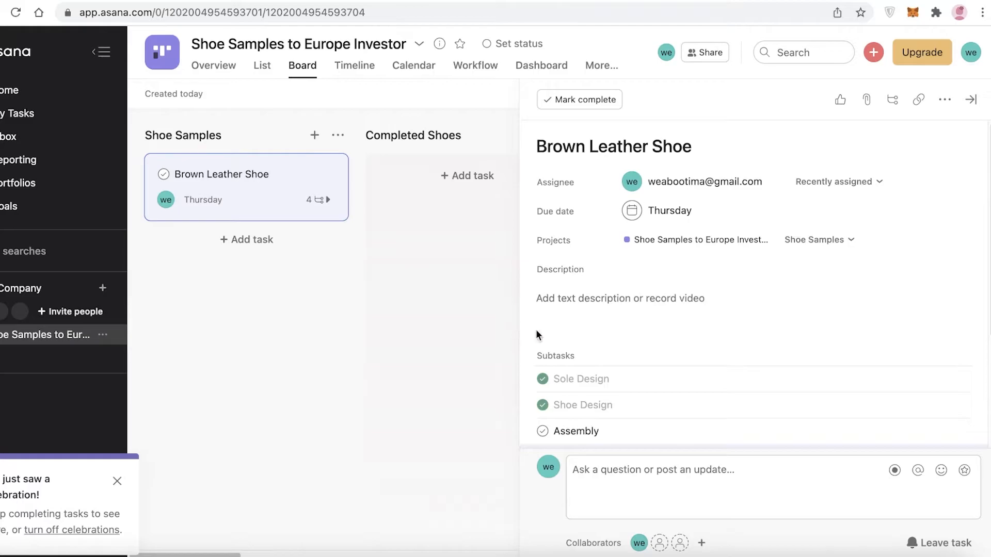
{"action": "scroll", "coordinate": [524, 333], "scroll_direction": "down", "scroll_amount": 3}
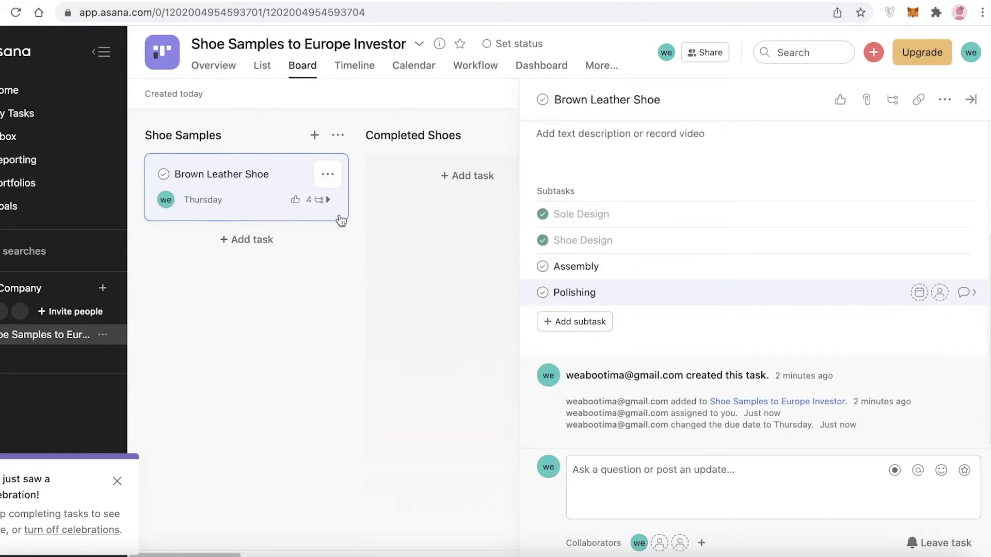
{"action": "scroll", "coordinate": [585, 283], "scroll_direction": "up", "scroll_amount": 3}
{"action": "scroll", "coordinate": [585, 284], "scroll_direction": "down", "scroll_amount": 3}
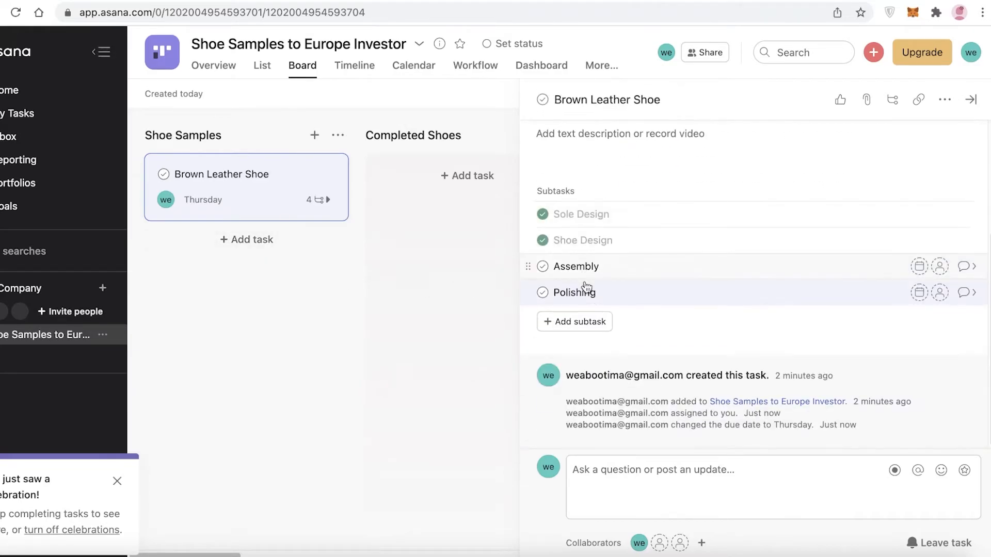
Step: Add a collaborator to Brown Leather Shoe by their e-mail address and send the invitation
{"action": "left_click", "coordinate": [701, 543]}
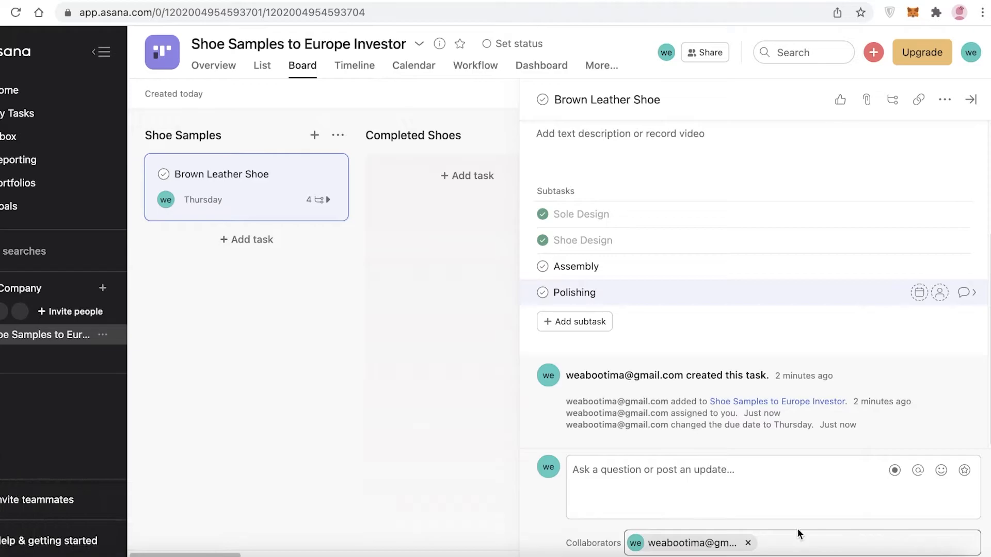
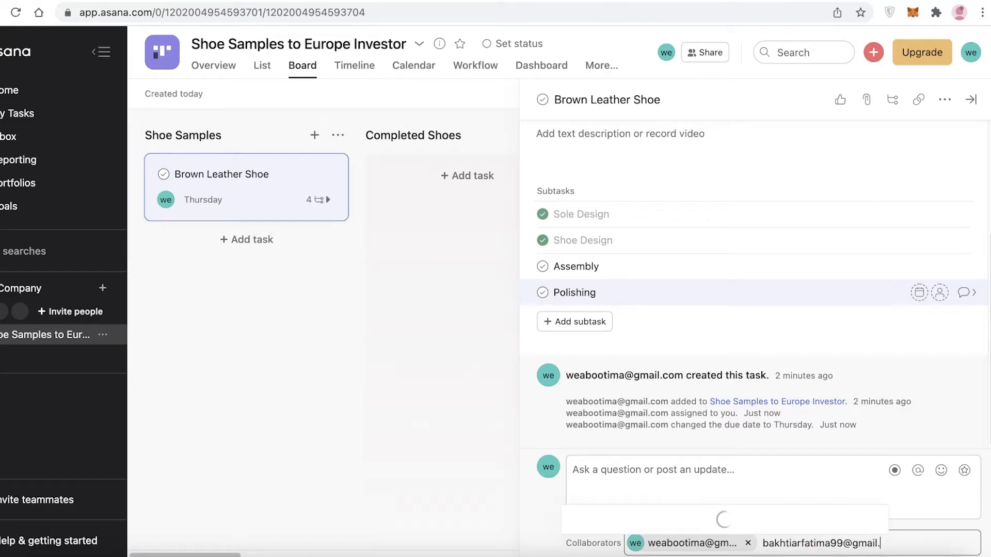
{"action": "key", "text": "Return"}
{"action": "left_click", "coordinate": [728, 450]}
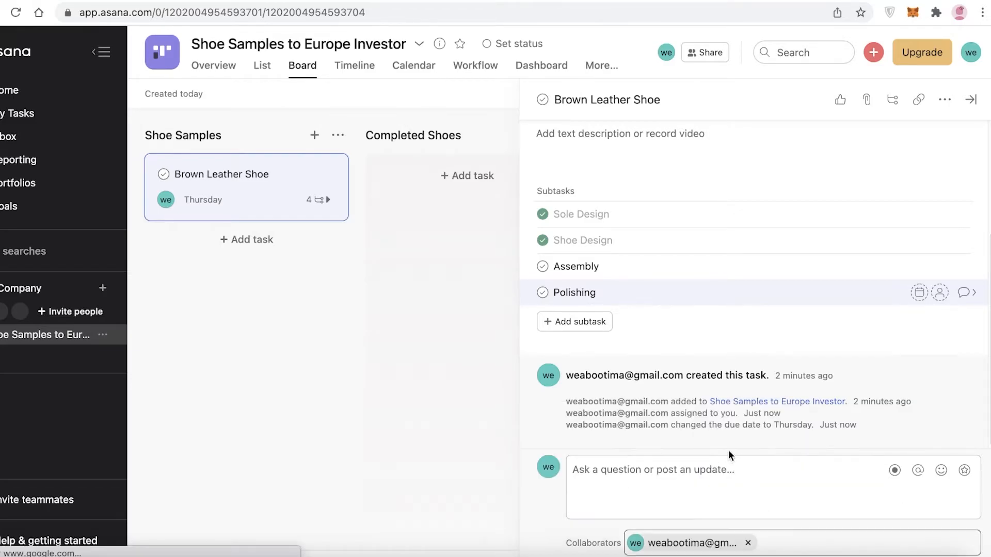
{"action": "scroll", "coordinate": [780, 206], "scroll_direction": "up", "scroll_amount": 4}
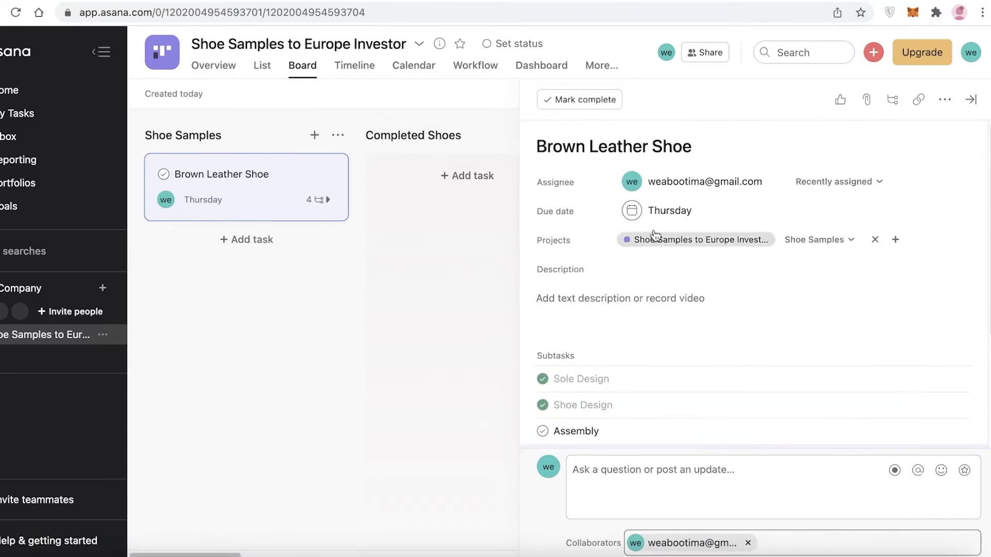
{"action": "left_click", "coordinate": [813, 186]}
Step: Close the task pane and add a 'Black Shoes' task under Shoe Samples
{"action": "left_click", "coordinate": [808, 184]}
{"action": "left_click", "coordinate": [397, 276]}
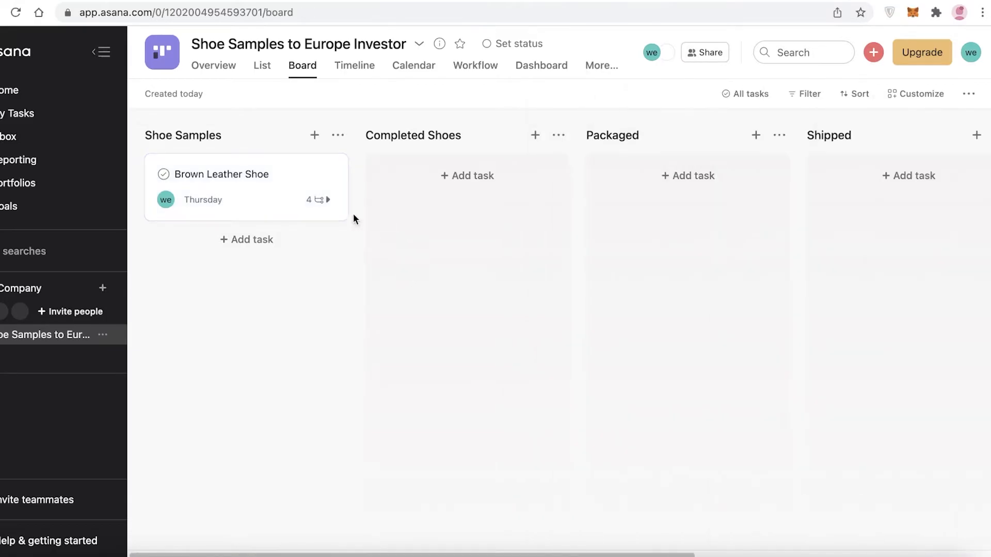
{"action": "left_click", "coordinate": [242, 242]}
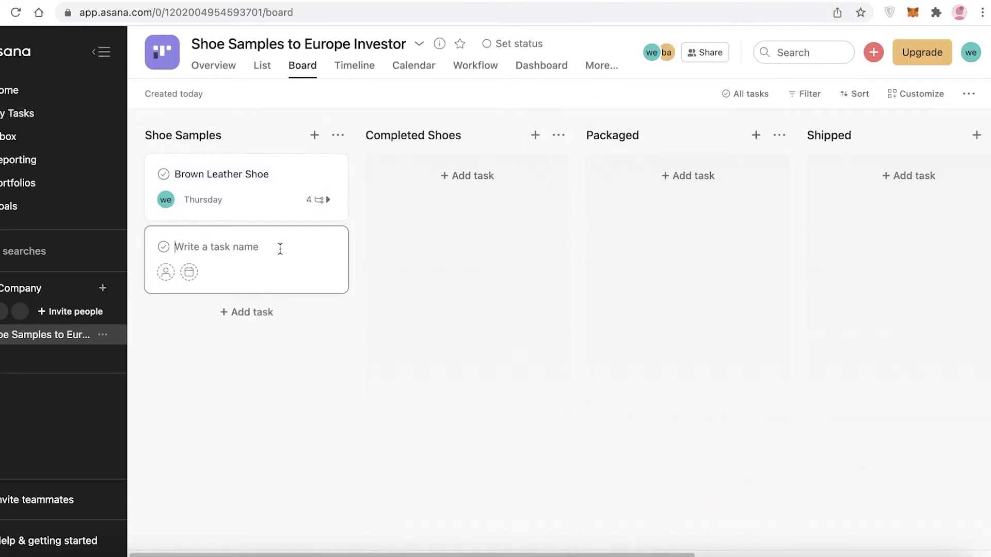
{"action": "left_click", "coordinate": [268, 259]}
{"action": "left_click", "coordinate": [606, 133]}
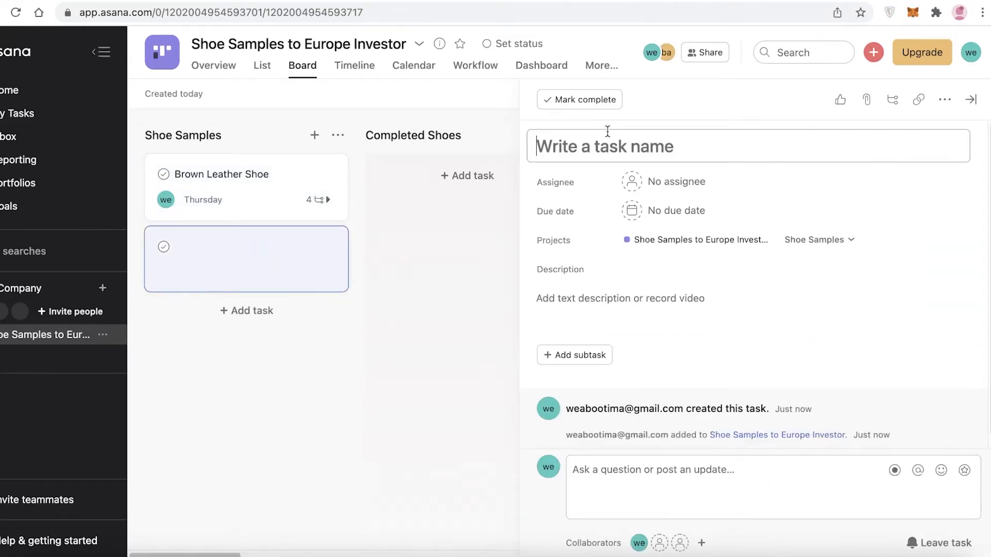
{"action": "type", "text": "Black Shoes"}
Step: Add a 'Sandals Sample for Womemn' task below it and remove the extra blank card
{"action": "left_click", "coordinate": [248, 310]}
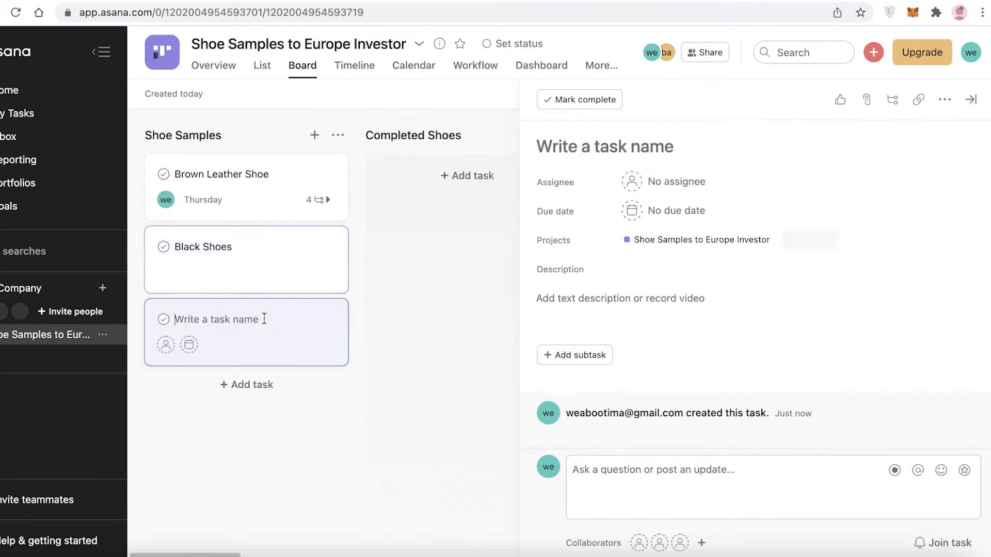
{"action": "type", "text": "L"}
{"action": "key", "text": "BackSpace"}
{"action": "type", "text": "Sandals Sample for Womemn"}
{"action": "key", "text": "Return"}
{"action": "left_click", "coordinate": [445, 367]}
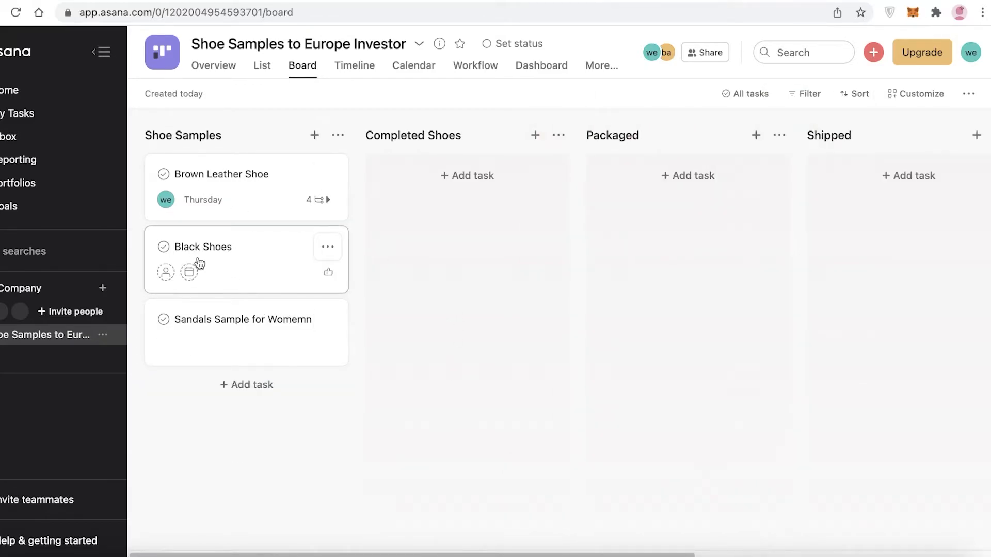
Step: Drag Black Shoes through Completed Shoes, Packaged and Shipped into Reviewed by Investor, then open it
{"action": "left_click_drag", "start_coordinate": [200, 260], "coordinate": [463, 184]}
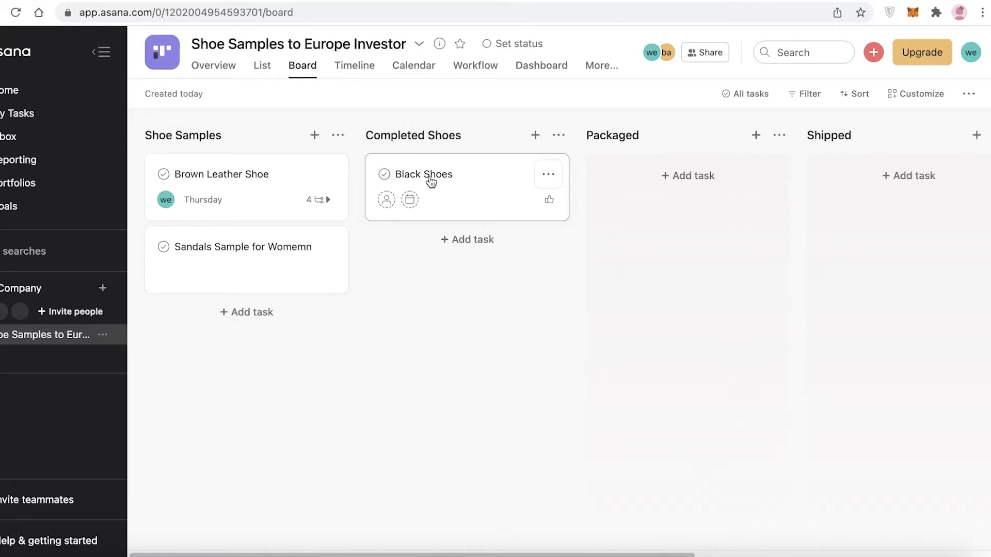
{"action": "left_click_drag", "start_coordinate": [431, 180], "coordinate": [692, 194]}
{"action": "scroll", "coordinate": [564, 555], "scroll_direction": "right", "scroll_amount": 5}
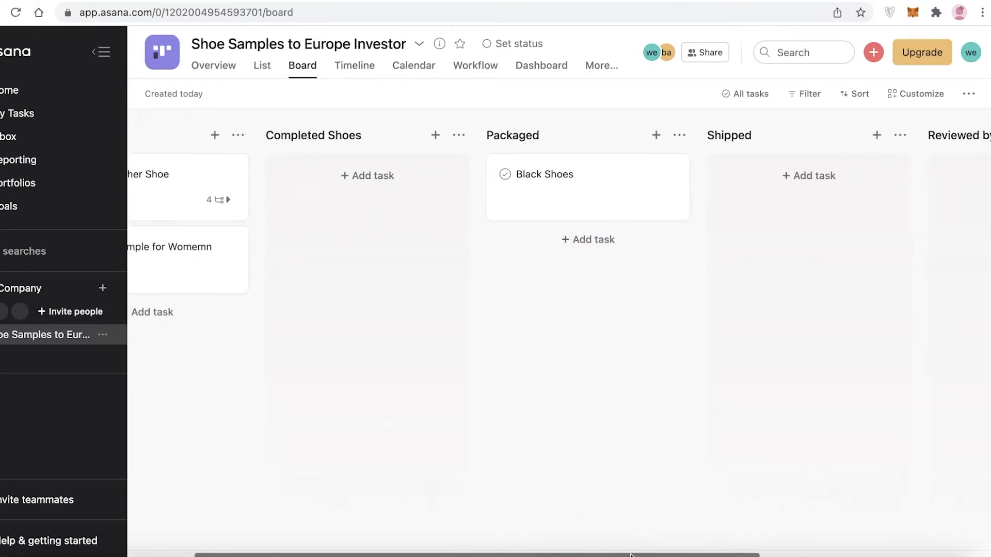
{"action": "left_click_drag", "start_coordinate": [522, 188], "coordinate": [753, 186]}
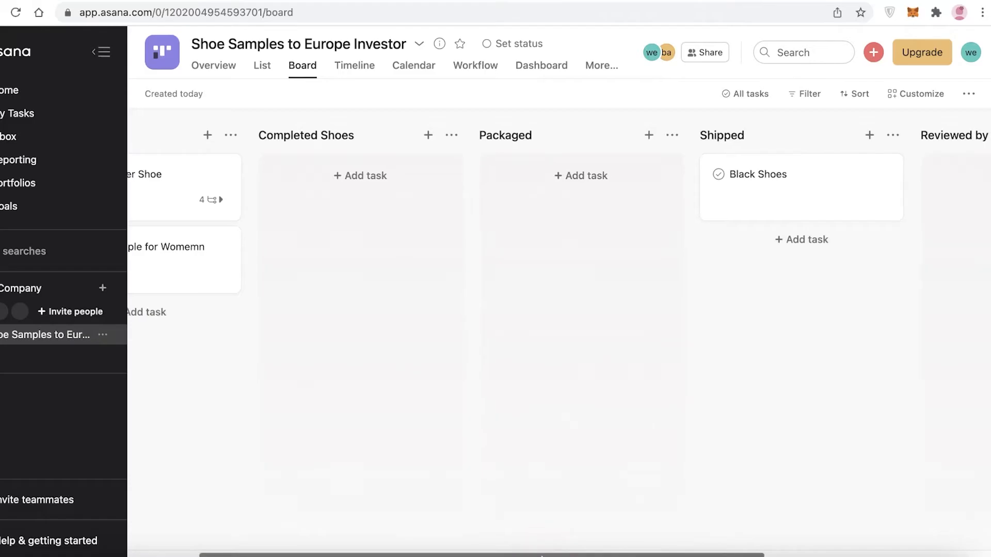
{"action": "scroll", "coordinate": [803, 458], "scroll_direction": "right", "scroll_amount": 6}
{"action": "left_click_drag", "start_coordinate": [458, 192], "coordinate": [715, 195]}
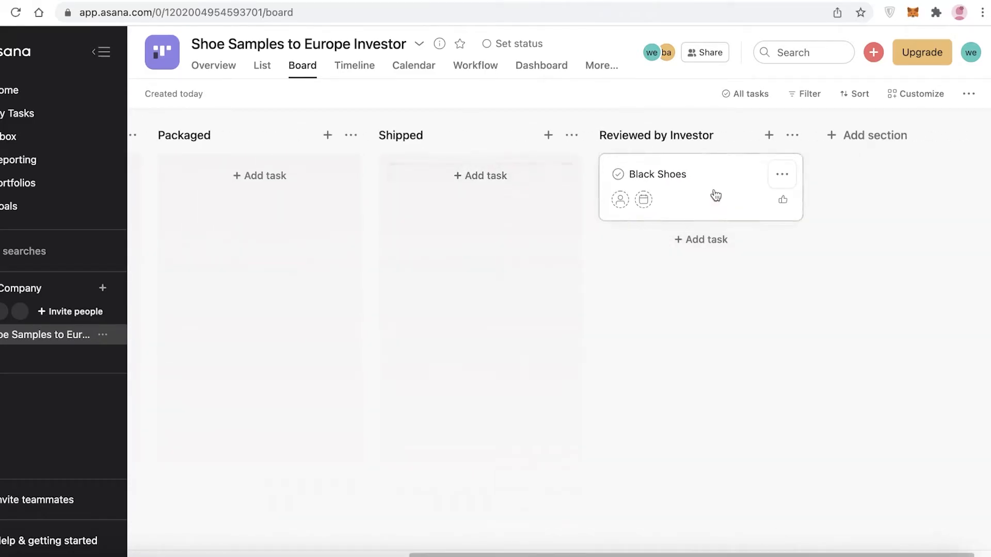
{"action": "left_click", "coordinate": [715, 195]}
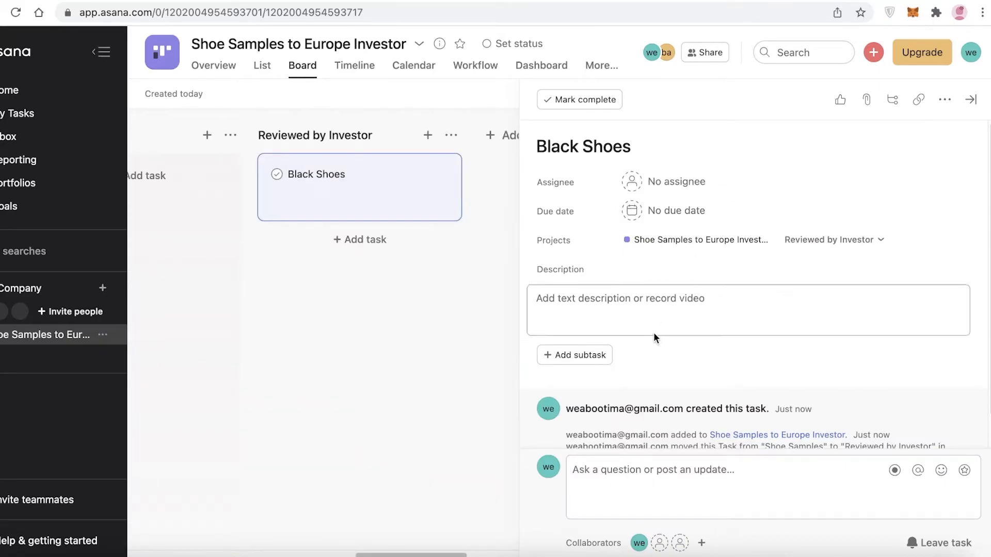
Step: Look over the Black Shoes attachment and additional-actions menus, then close the task details
{"action": "scroll", "coordinate": [653, 332], "scroll_direction": "down", "scroll_amount": 1}
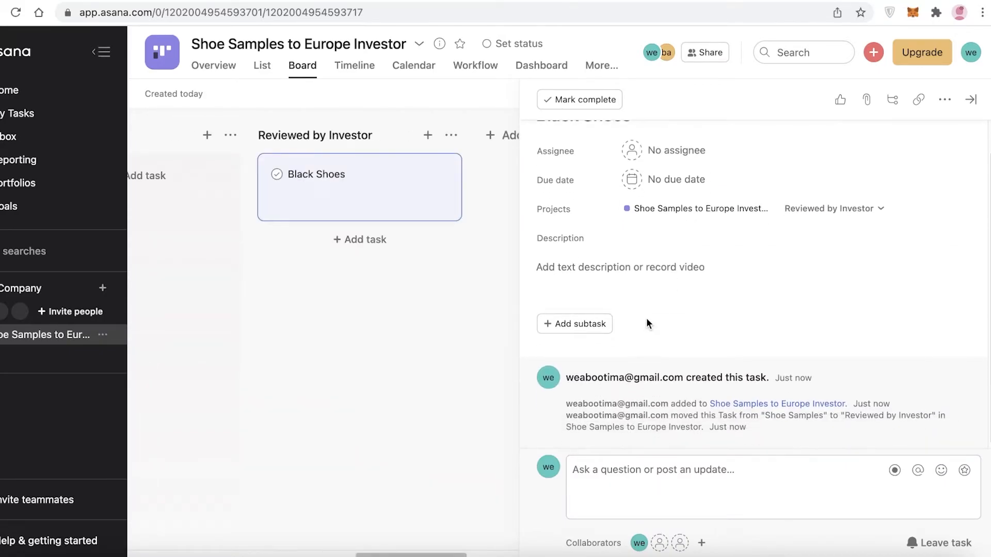
{"action": "scroll", "coordinate": [646, 322], "scroll_direction": "down", "scroll_amount": 1}
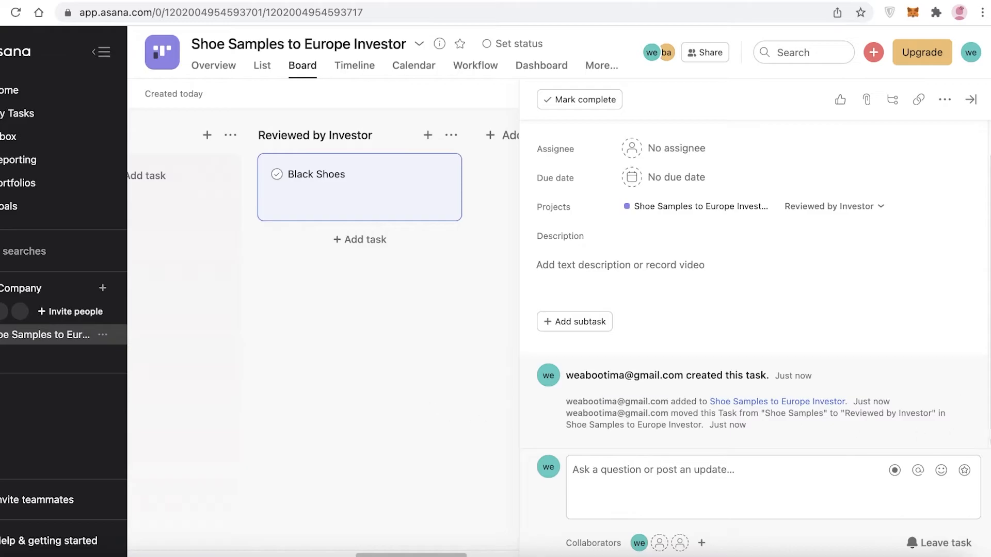
{"action": "scroll", "coordinate": [827, 314], "scroll_direction": "up", "scroll_amount": 1}
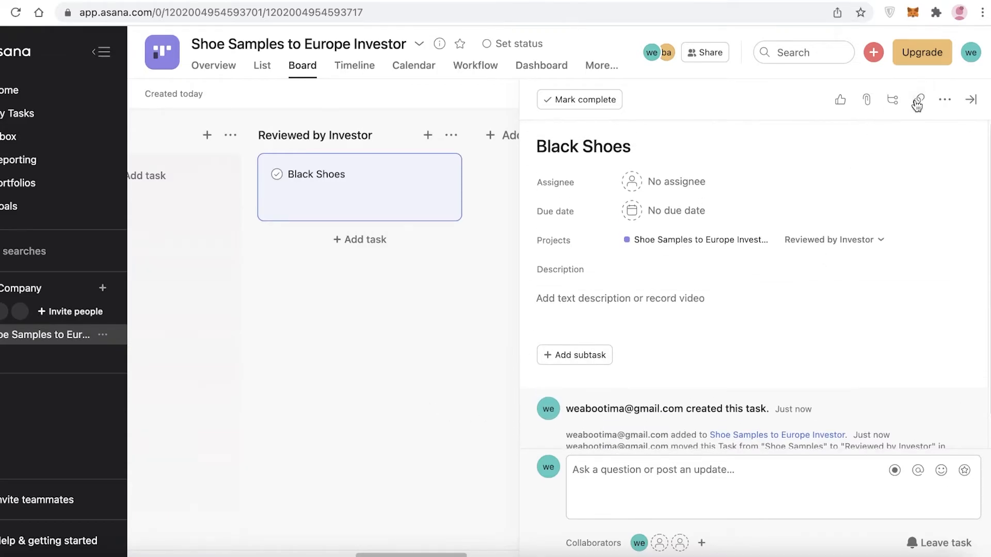
{"action": "left_click", "coordinate": [865, 101]}
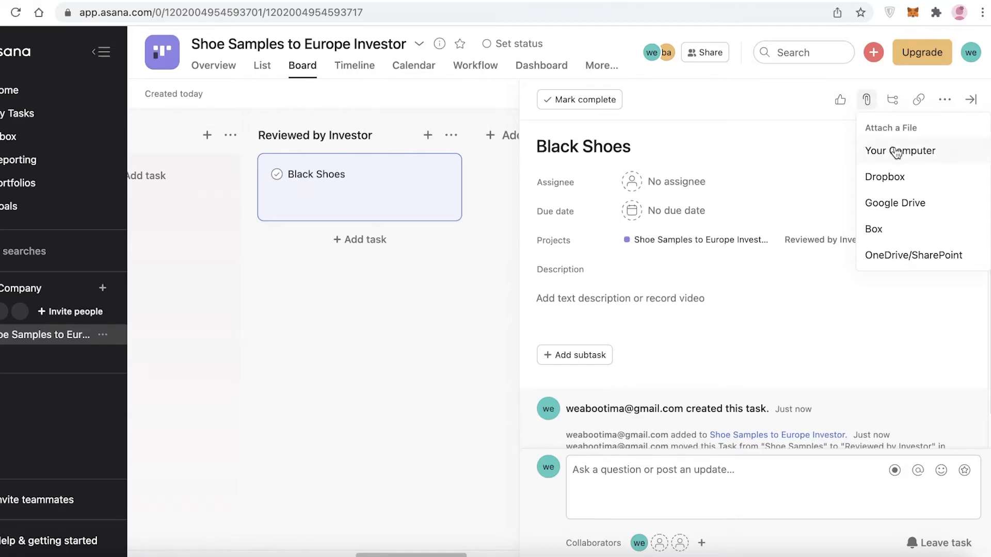
{"action": "left_click", "coordinate": [947, 101]}
{"action": "left_click", "coordinate": [947, 101]}
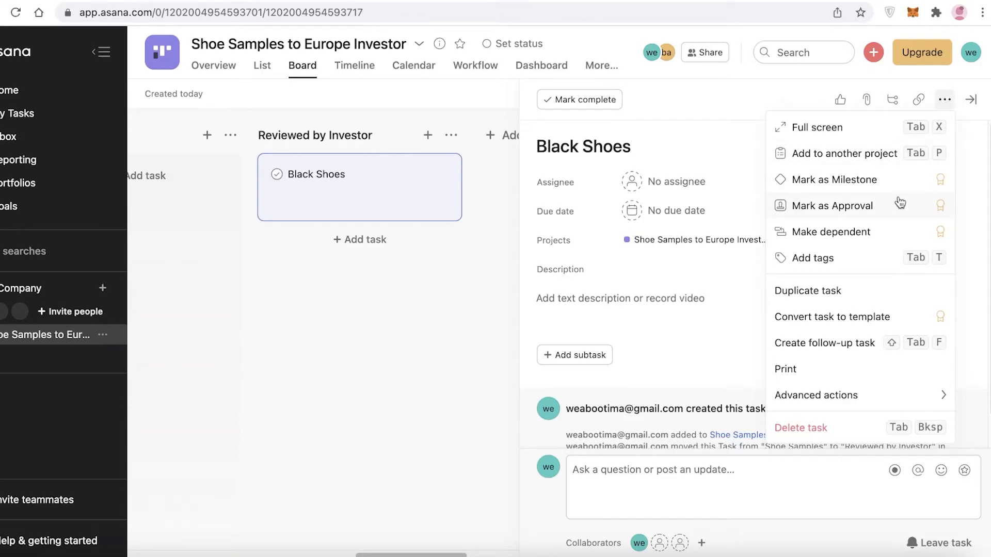
{"action": "left_click", "coordinate": [351, 413]}
Step: Move Black Shoes back to Packaged, try Make dependent, dismiss the Premium notice, and close details
{"action": "left_click_drag", "start_coordinate": [632, 187], "coordinate": [459, 193]}
{"action": "left_click_drag", "start_coordinate": [671, 186], "coordinate": [258, 194]}
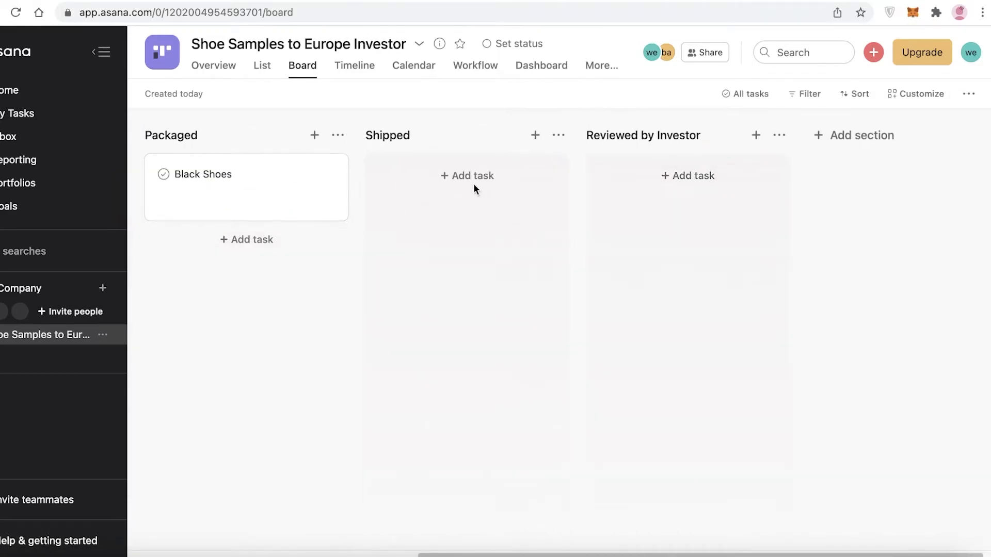
{"action": "left_click", "coordinate": [278, 195]}
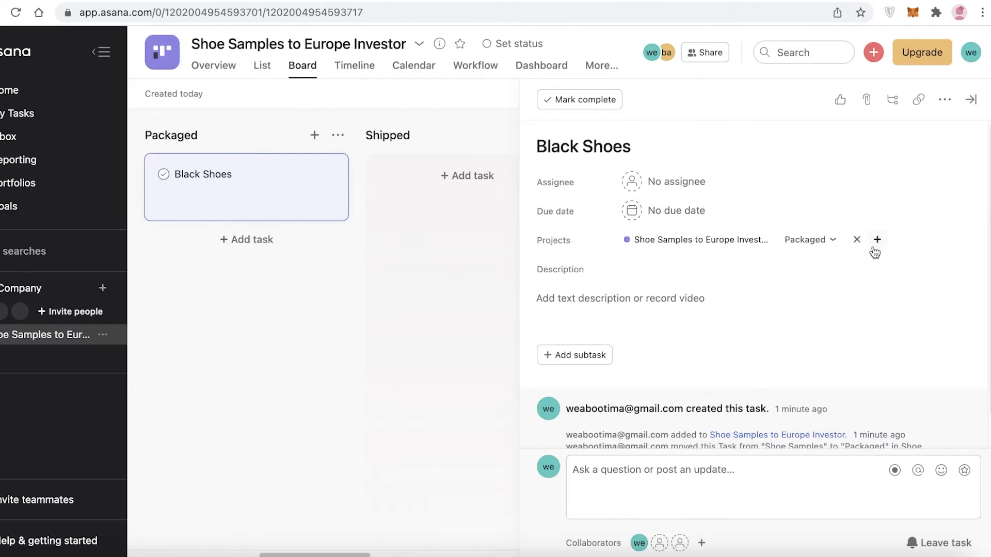
{"action": "left_click", "coordinate": [944, 99]}
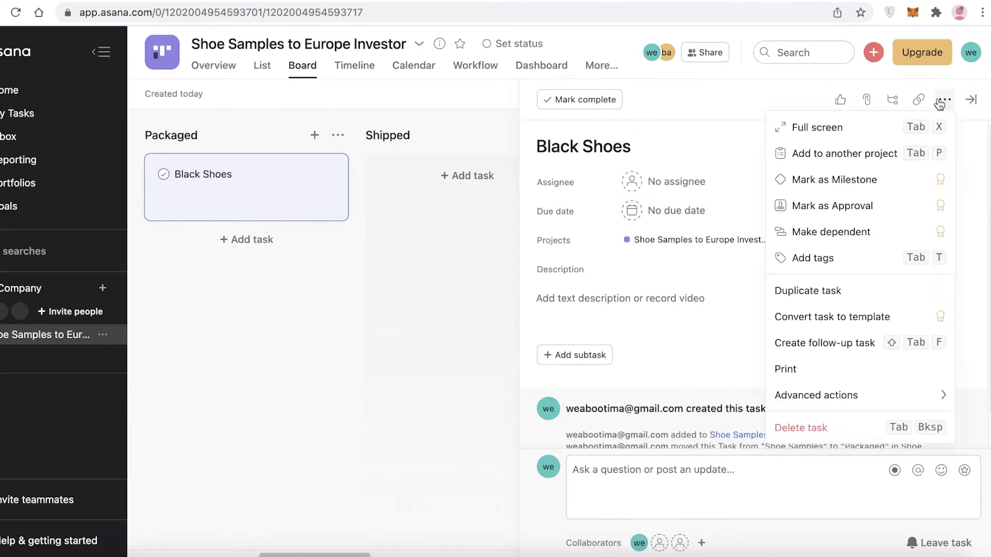
{"action": "left_click", "coordinate": [881, 229]}
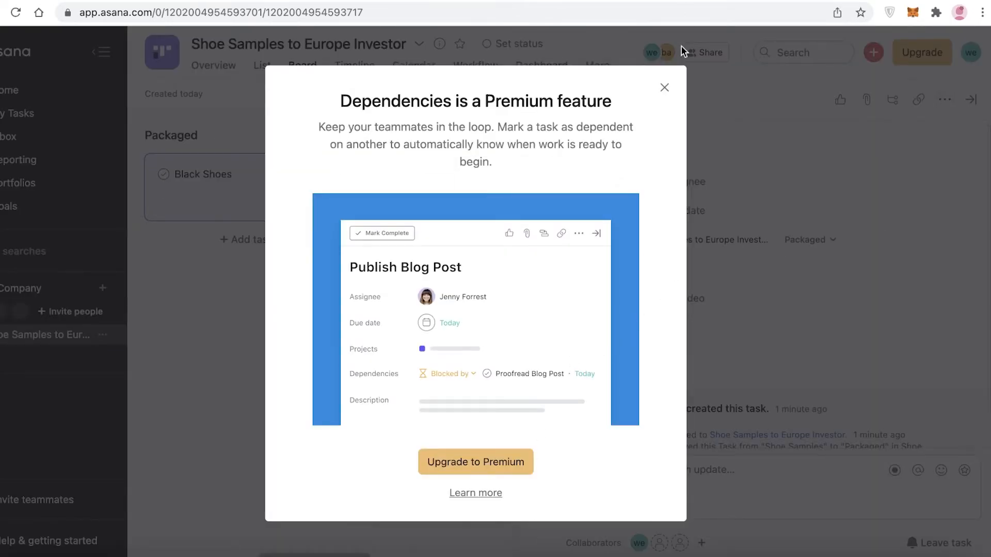
{"action": "left_click", "coordinate": [664, 88]}
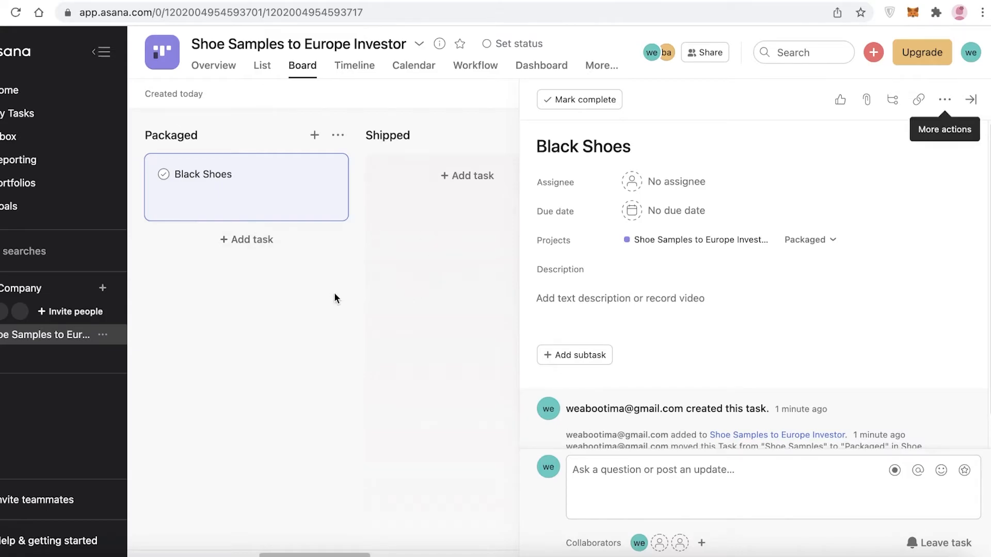
{"action": "left_click", "coordinate": [333, 292]}
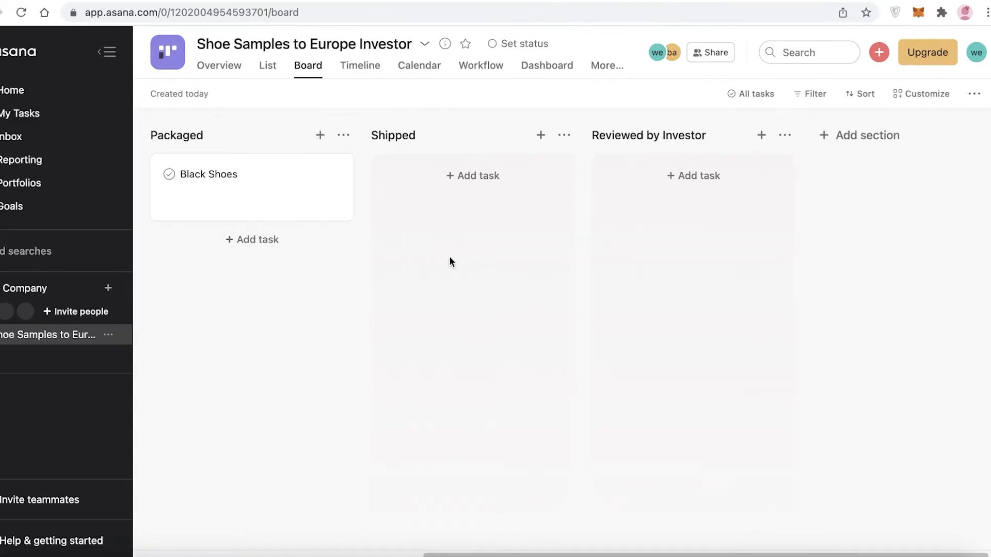
Step: Open Home and scroll through My Priorities, Projects and People
{"action": "left_click", "coordinate": [80, 94]}
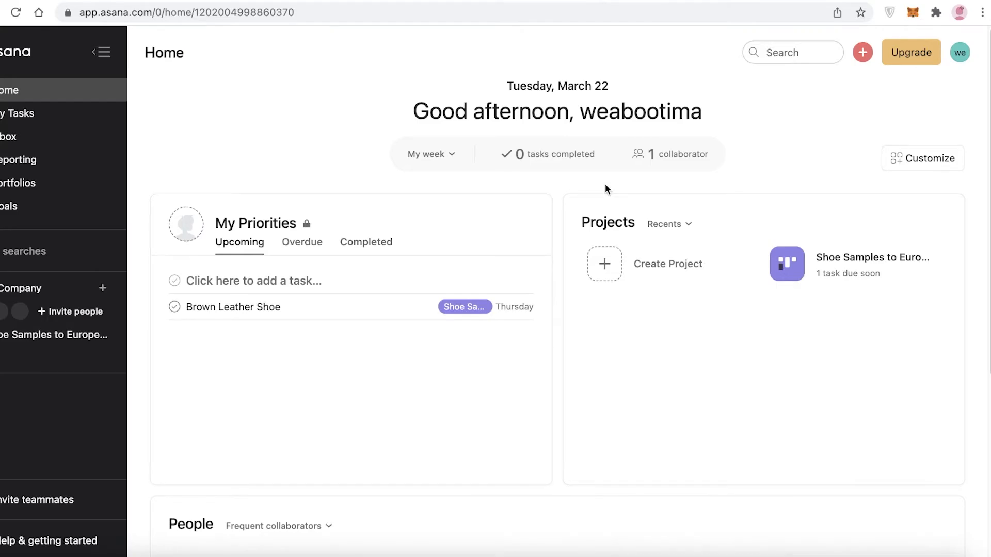
{"action": "scroll", "coordinate": [601, 183], "scroll_direction": "down", "scroll_amount": 5}
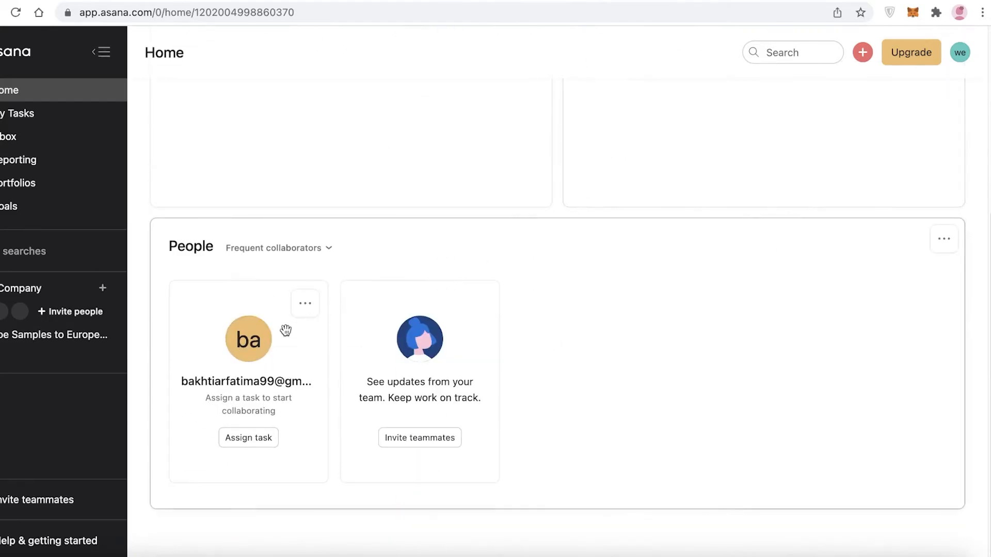
{"action": "scroll", "coordinate": [498, 296], "scroll_direction": "up", "scroll_amount": 4}
{"action": "scroll", "coordinate": [537, 290], "scroll_direction": "down", "scroll_amount": 4}
{"action": "scroll", "coordinate": [539, 291], "scroll_direction": "up", "scroll_amount": 5}
{"action": "scroll", "coordinate": [541, 364], "scroll_direction": "down", "scroll_amount": 3}
{"action": "scroll", "coordinate": [570, 369], "scroll_direction": "up", "scroll_amount": 3}
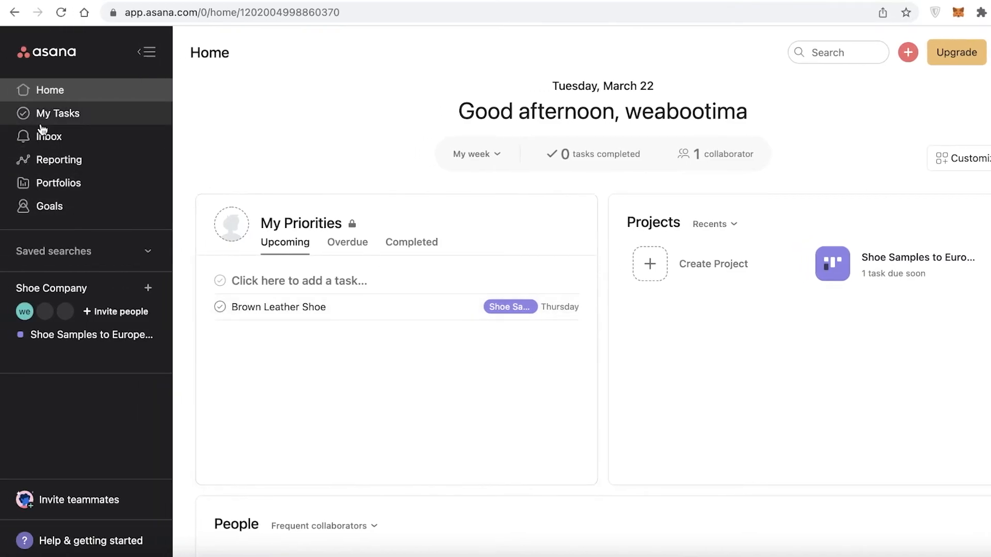
Step: View My Tasks as a list, then Calendar and Files, and open the Inbox activity
{"action": "left_click", "coordinate": [4, 120]}
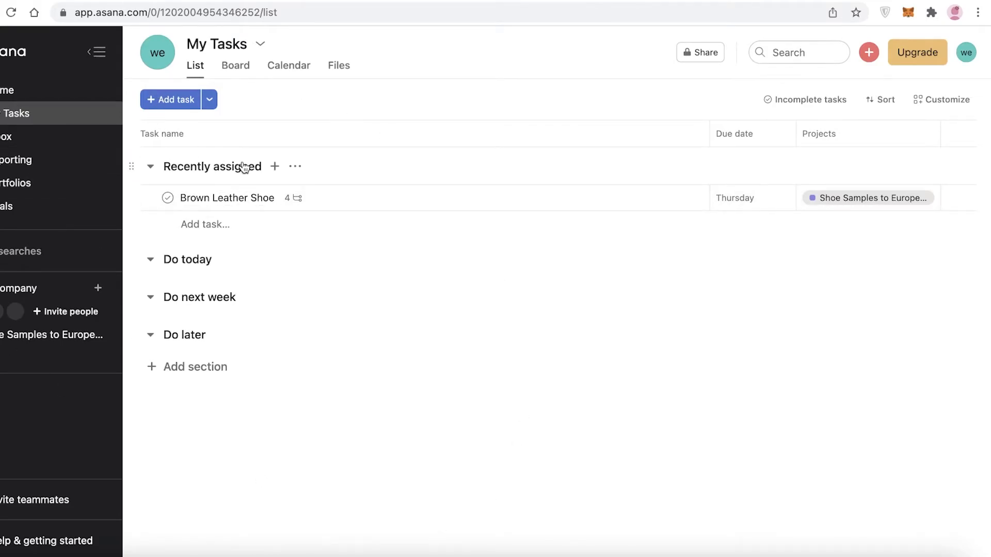
{"action": "left_click", "coordinate": [284, 77]}
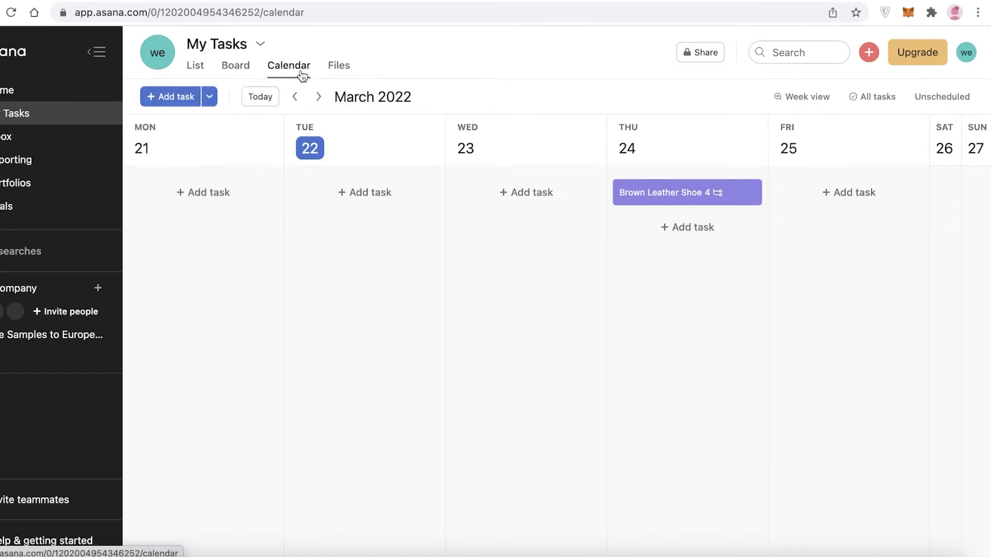
{"action": "left_click", "coordinate": [333, 69]}
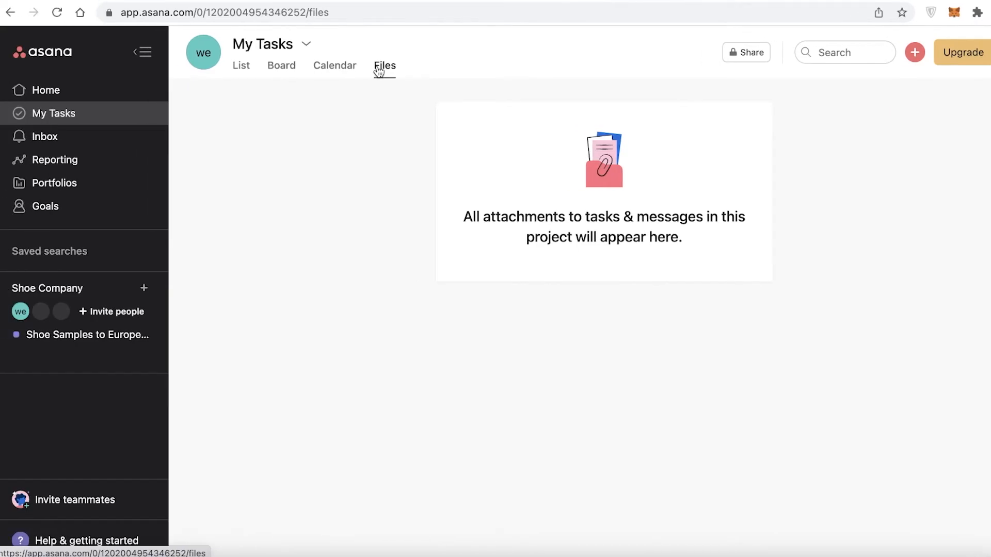
{"action": "left_click", "coordinate": [110, 137]}
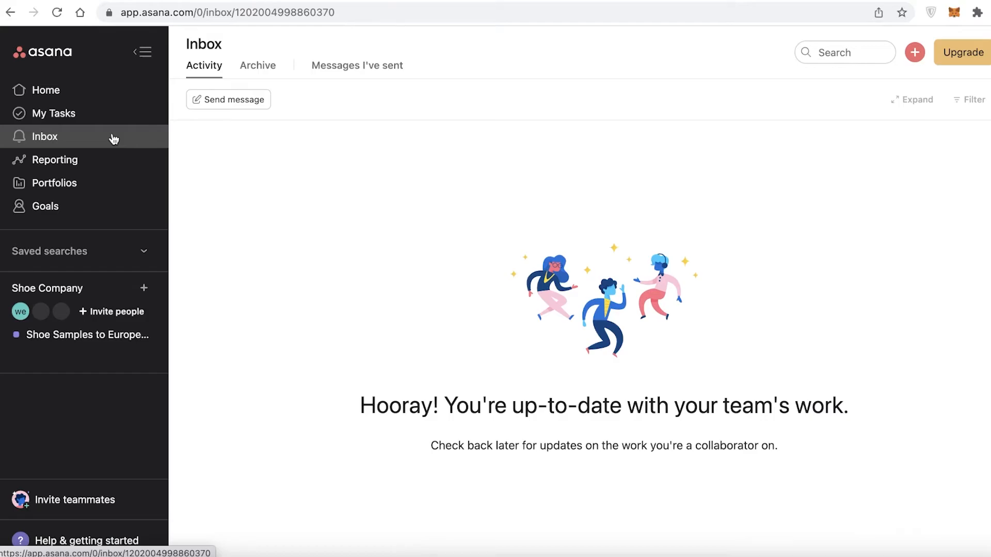
Step: Open Reporting and choose Try for free on the Universal Reporting offer
{"action": "left_click", "coordinate": [107, 160]}
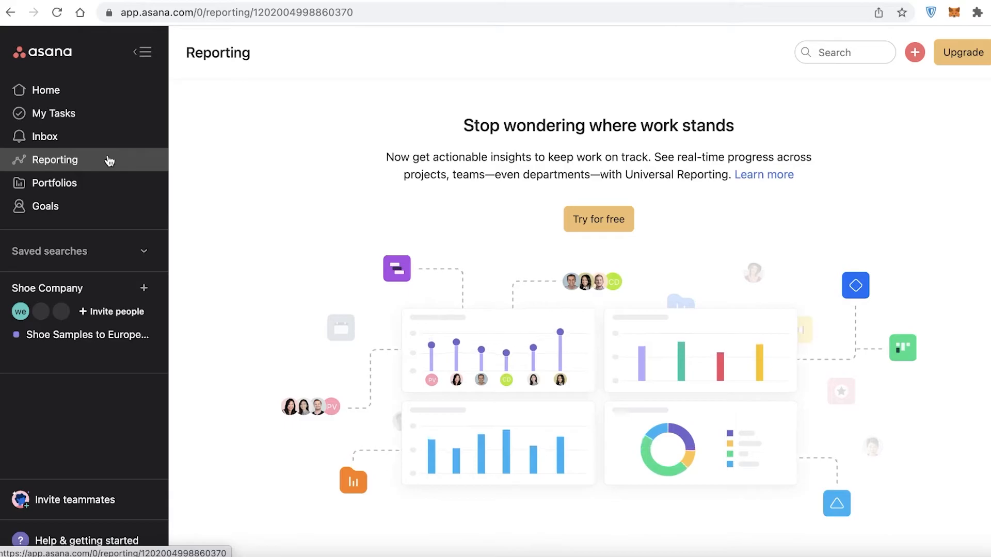
{"action": "left_click", "coordinate": [579, 227]}
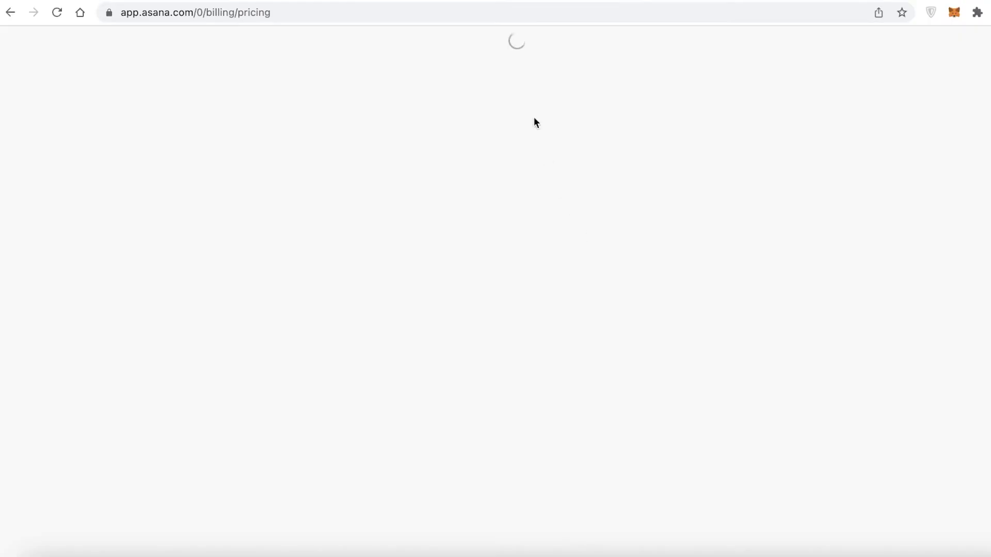
Step: Compare Premium (US$10.99), Business (US$24.99) and Enterprise plans, then go back to Reporting
{"action": "scroll", "coordinate": [77, 57], "scroll_direction": "down", "scroll_amount": 1}
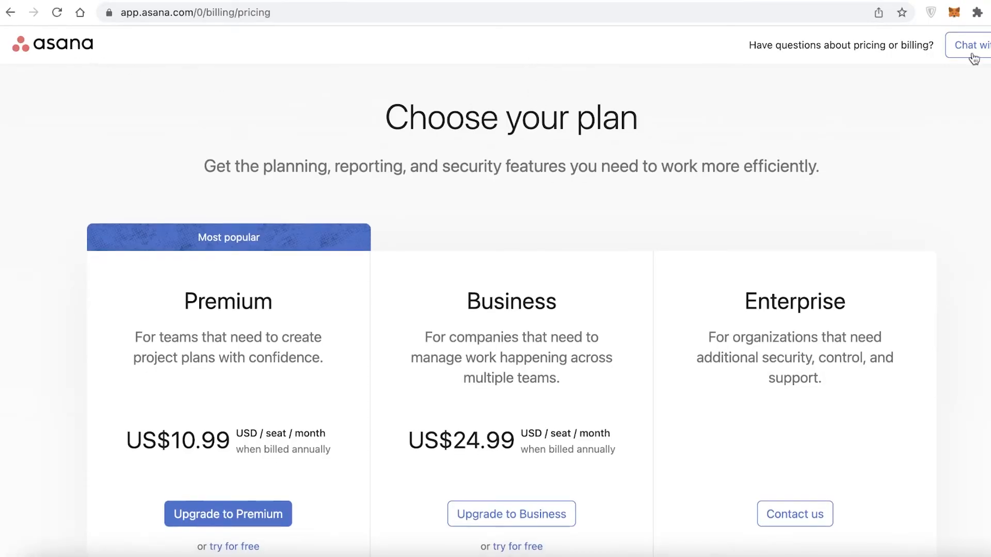
{"action": "scroll", "coordinate": [146, 181], "scroll_direction": "down", "scroll_amount": 10}
{"action": "scroll", "coordinate": [258, 233], "scroll_direction": "up", "scroll_amount": 8}
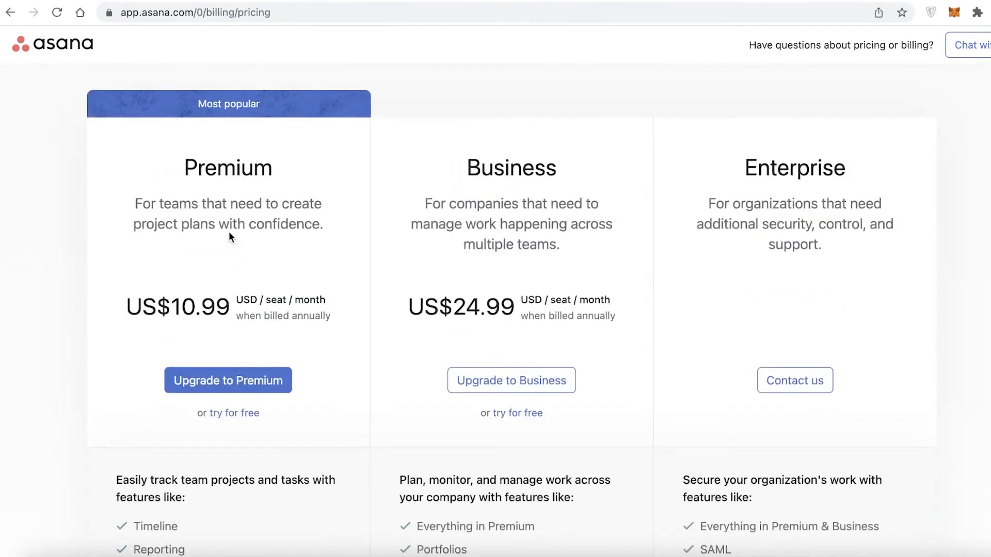
{"action": "scroll", "coordinate": [228, 232], "scroll_direction": "down", "scroll_amount": 3}
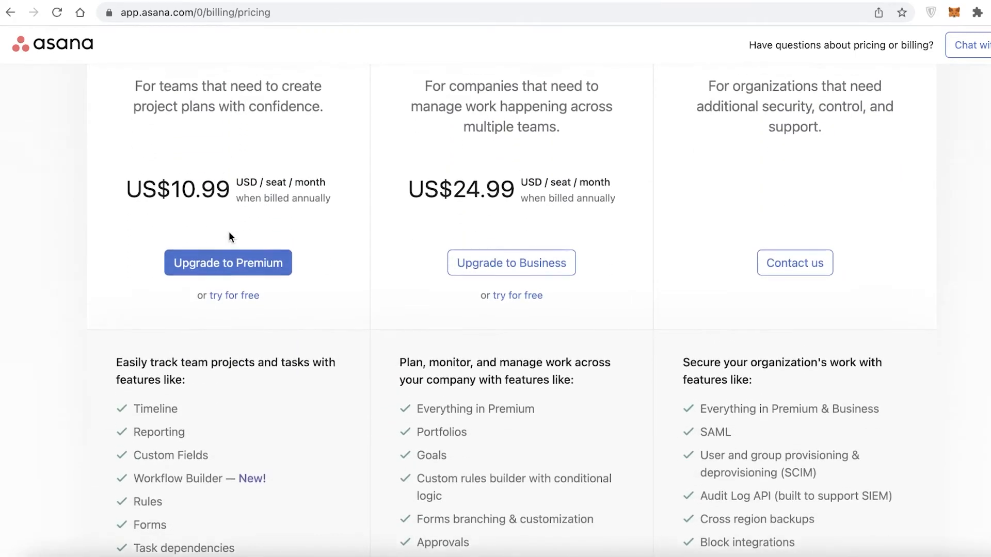
{"action": "scroll", "coordinate": [228, 232], "scroll_direction": "up", "scroll_amount": 3}
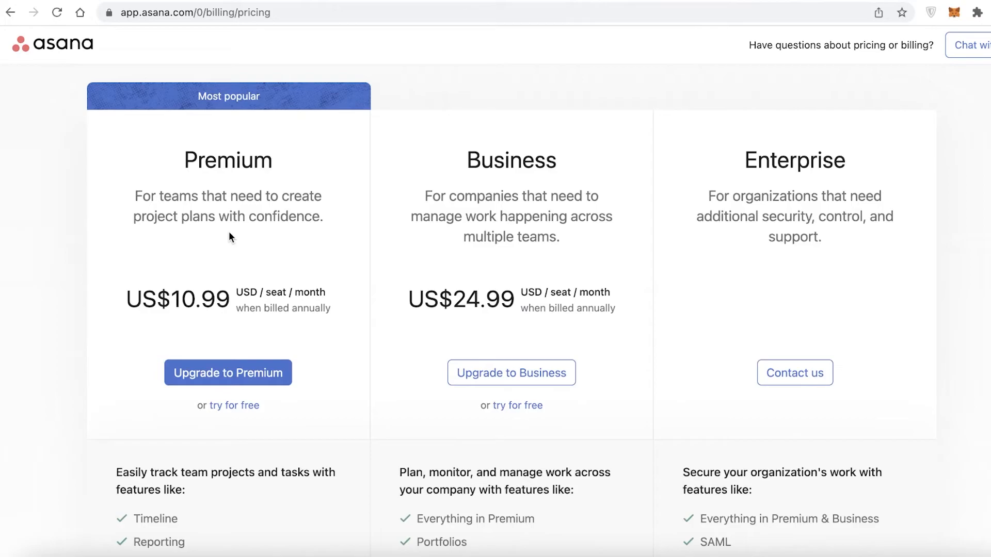
{"action": "scroll", "coordinate": [229, 236], "scroll_direction": "down", "scroll_amount": 2}
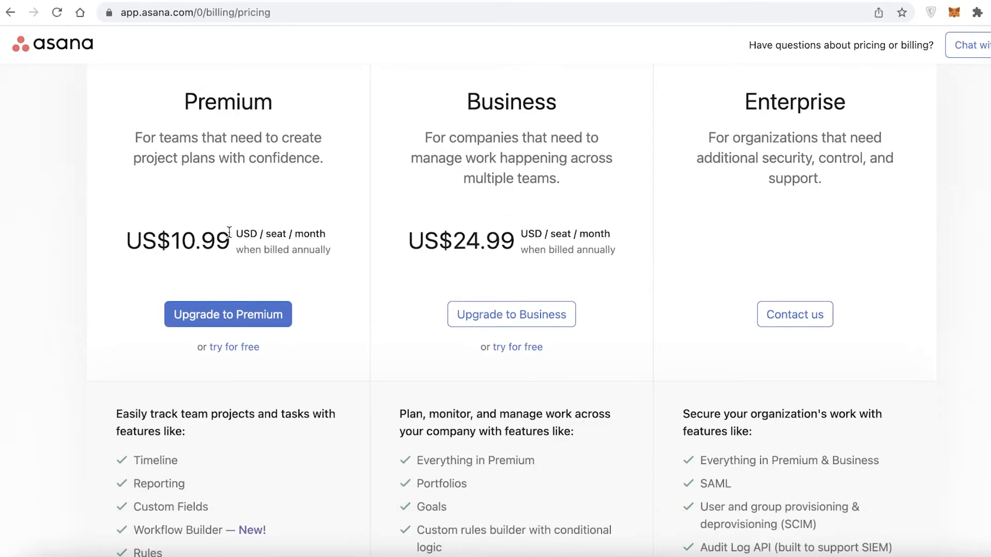
{"action": "scroll", "coordinate": [247, 279], "scroll_direction": "down", "scroll_amount": 1}
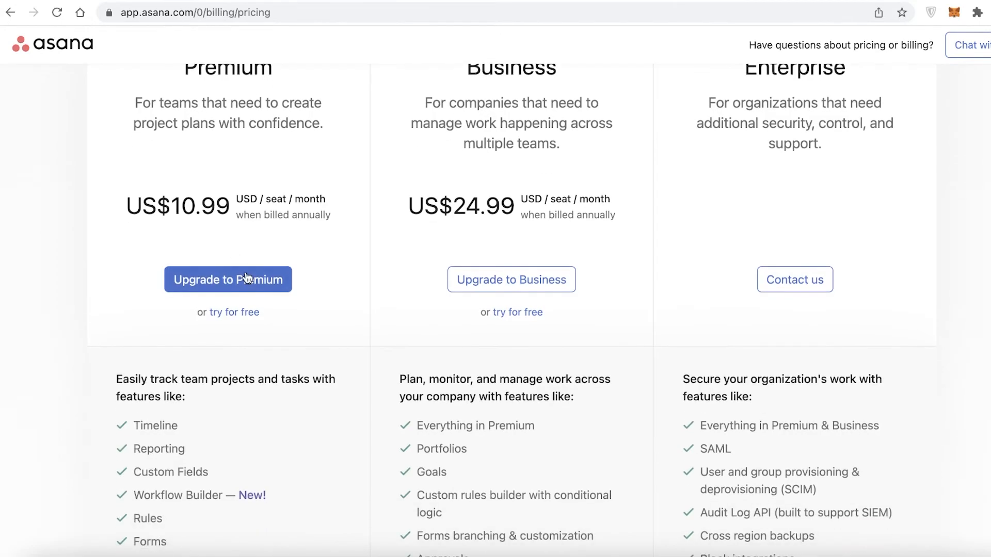
{"action": "scroll", "coordinate": [248, 281], "scroll_direction": "down", "scroll_amount": 2}
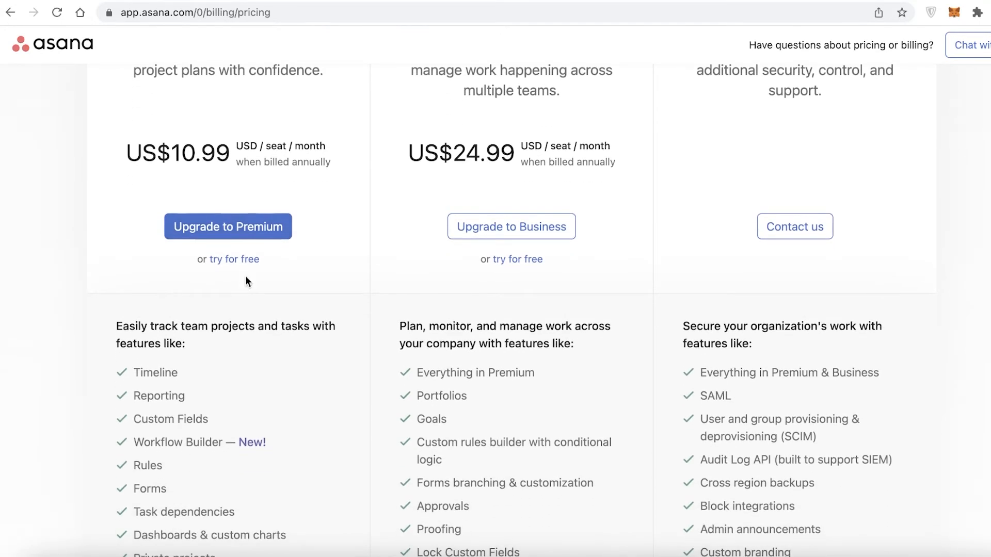
{"action": "scroll", "coordinate": [246, 282], "scroll_direction": "down", "scroll_amount": 2}
{"action": "scroll", "coordinate": [246, 278], "scroll_direction": "down", "scroll_amount": 4}
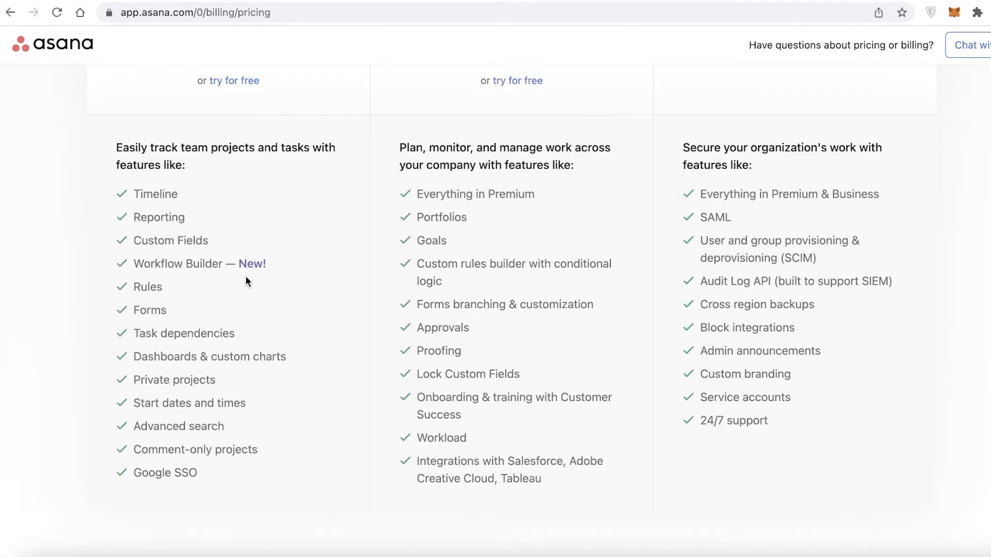
{"action": "scroll", "coordinate": [246, 281], "scroll_direction": "up", "scroll_amount": 10}
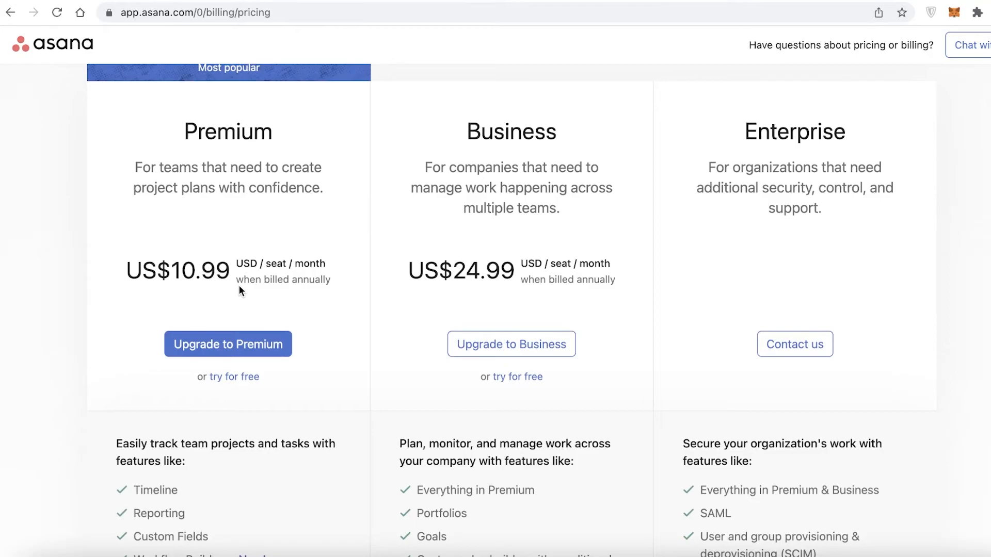
{"action": "scroll", "coordinate": [236, 284], "scroll_direction": "down", "scroll_amount": 4}
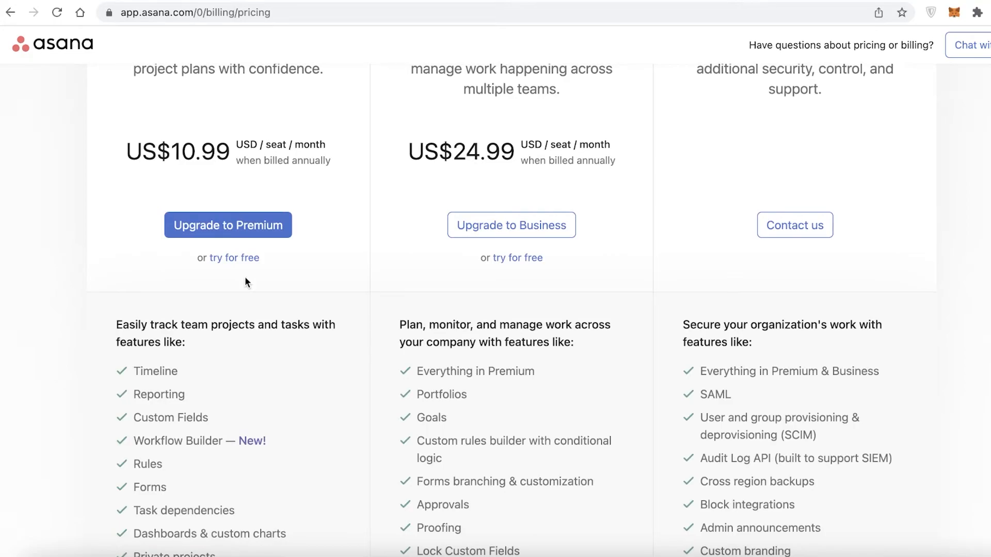
{"action": "scroll", "coordinate": [227, 313], "scroll_direction": "down", "scroll_amount": 5}
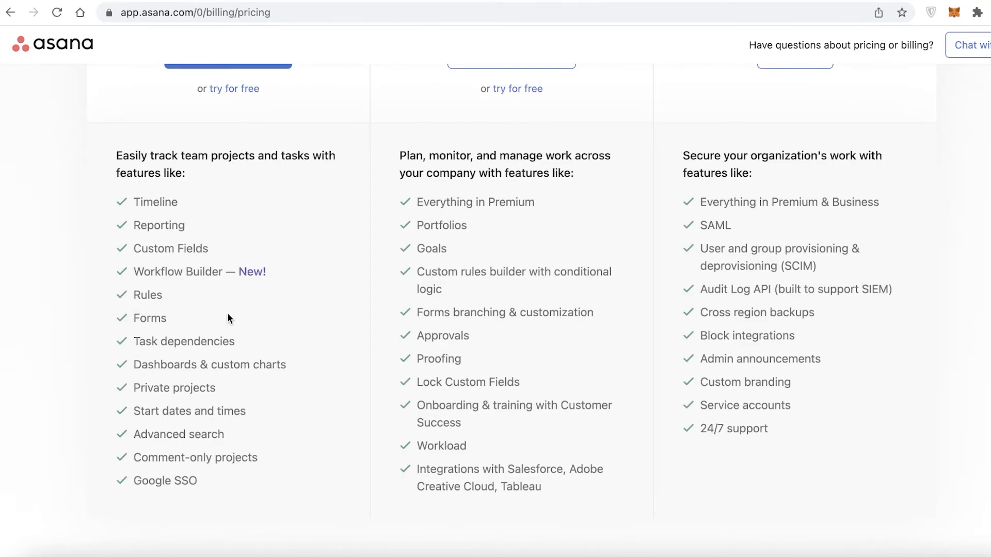
{"action": "scroll", "coordinate": [227, 312], "scroll_direction": "up", "scroll_amount": 10}
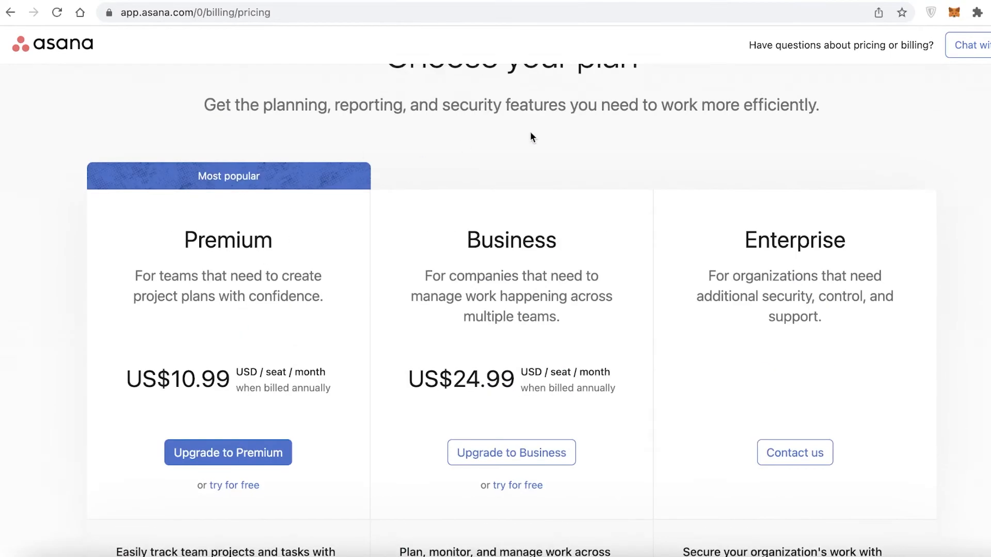
{"action": "left_click", "coordinate": [12, 12]}
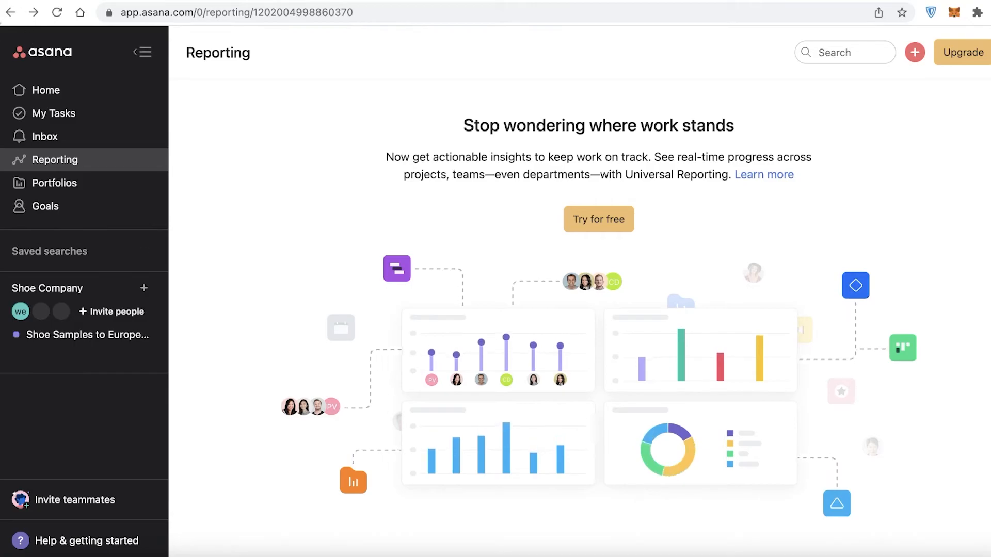
Step: Glance at the Portfolios, Goals and Reporting pages, then reopen the Shoe Samples to Europe Investor board
{"action": "left_click", "coordinate": [32, 183]}
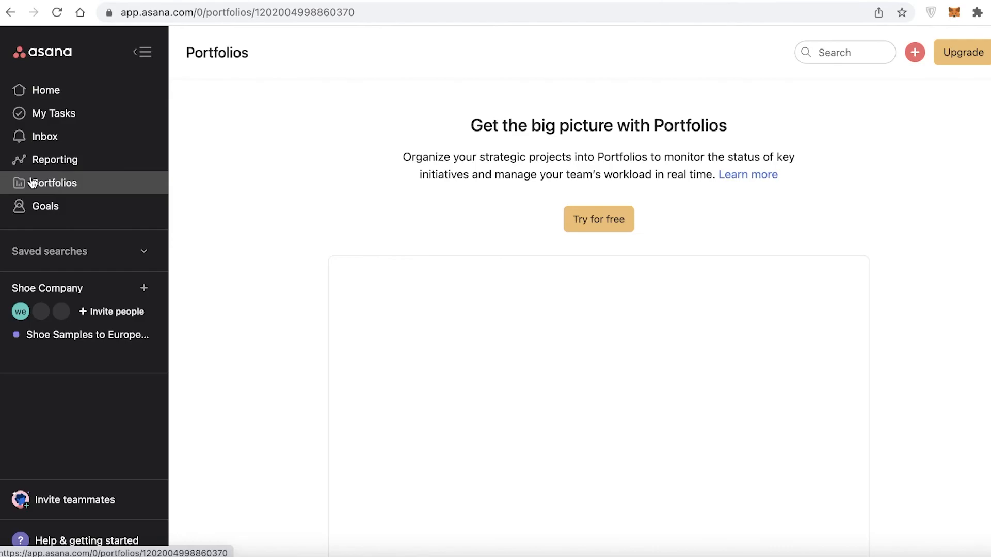
{"action": "left_click", "coordinate": [35, 206]}
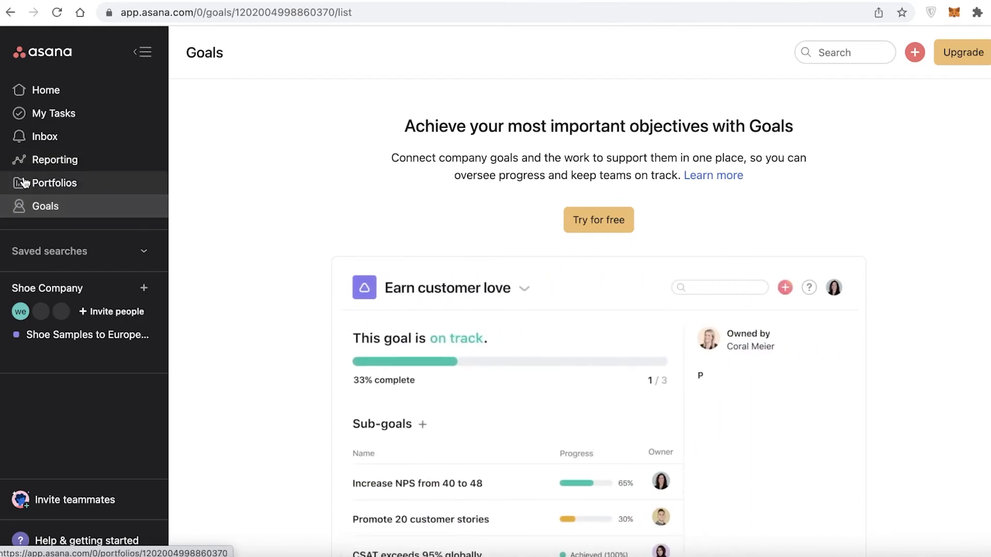
{"action": "left_click", "coordinate": [23, 182]}
{"action": "left_click", "coordinate": [25, 163]}
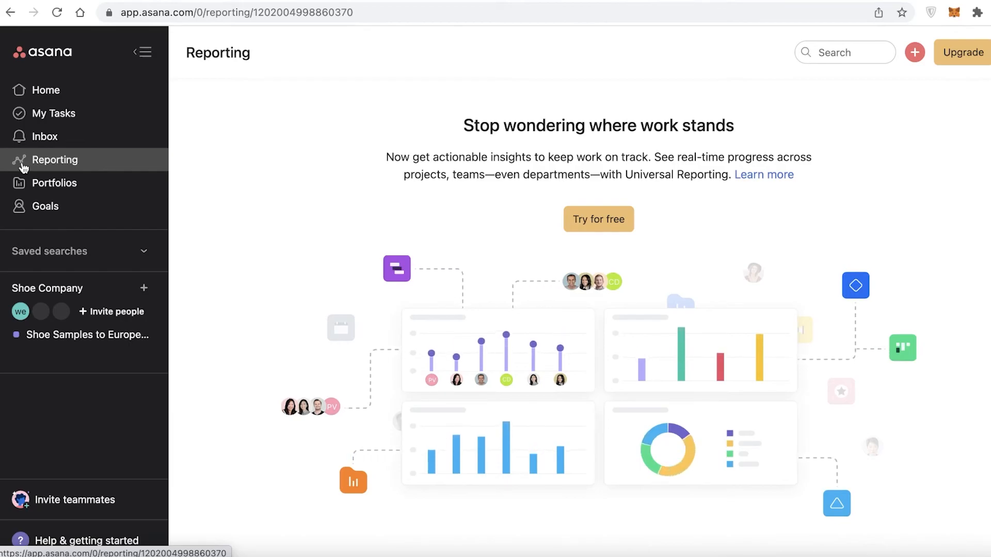
{"action": "left_click", "coordinate": [93, 336]}
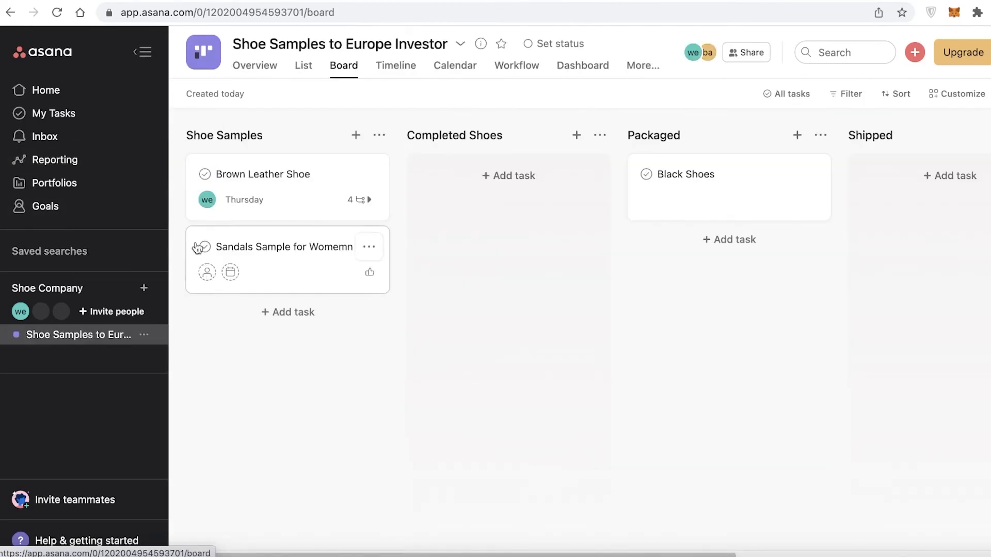
Step: Try marking Brown Leather Shoe as a milestone, dismiss the Premium notice and close the task
{"action": "left_click", "coordinate": [261, 176]}
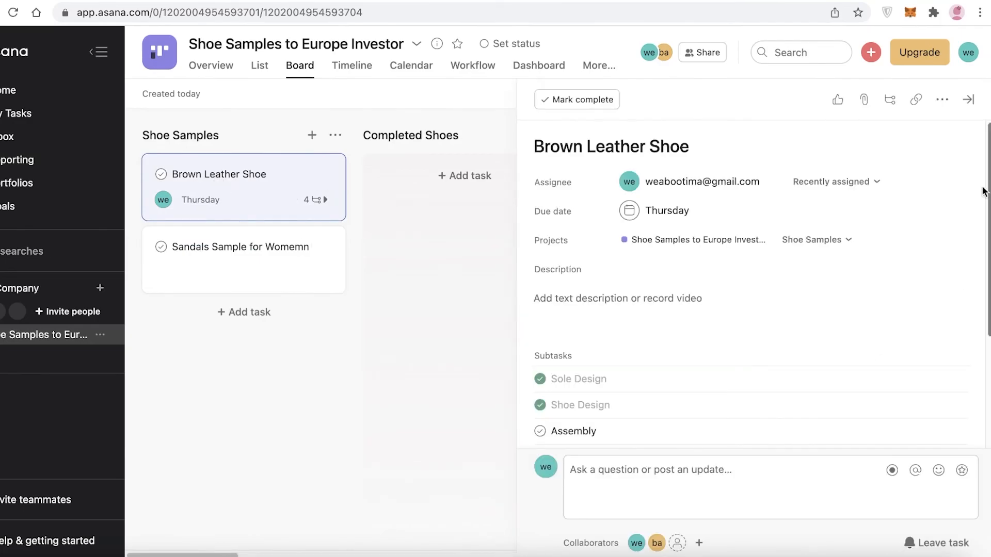
{"action": "left_click", "coordinate": [941, 99]}
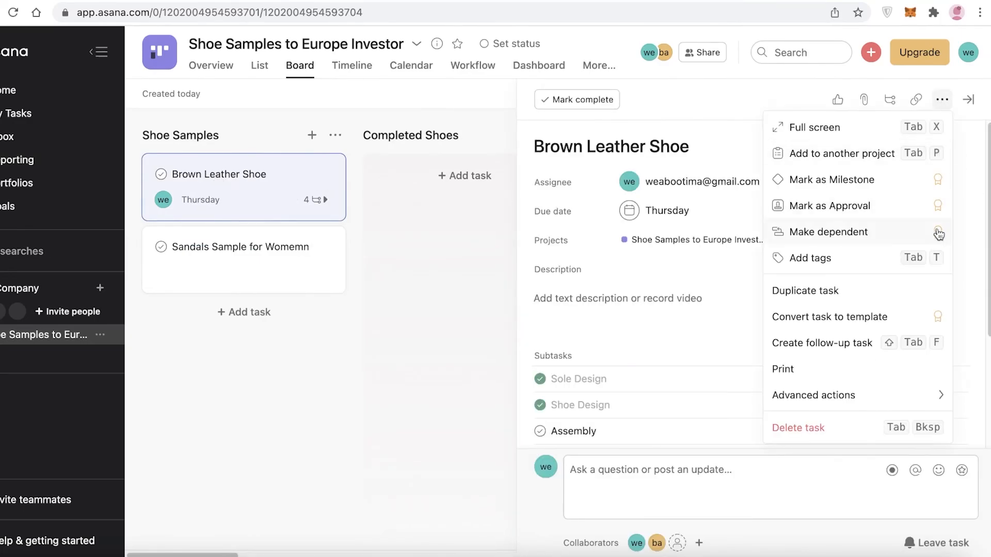
{"action": "left_click", "coordinate": [886, 186]}
{"action": "left_click", "coordinate": [661, 106]}
{"action": "left_click", "coordinate": [653, 299]}
{"action": "left_click", "coordinate": [369, 389]}
Step: Add a new board section named 'milesstones' after Reviewed by Investor
{"action": "scroll", "coordinate": [619, 310], "scroll_direction": "right", "scroll_amount": 5}
{"action": "left_click", "coordinate": [845, 129]}
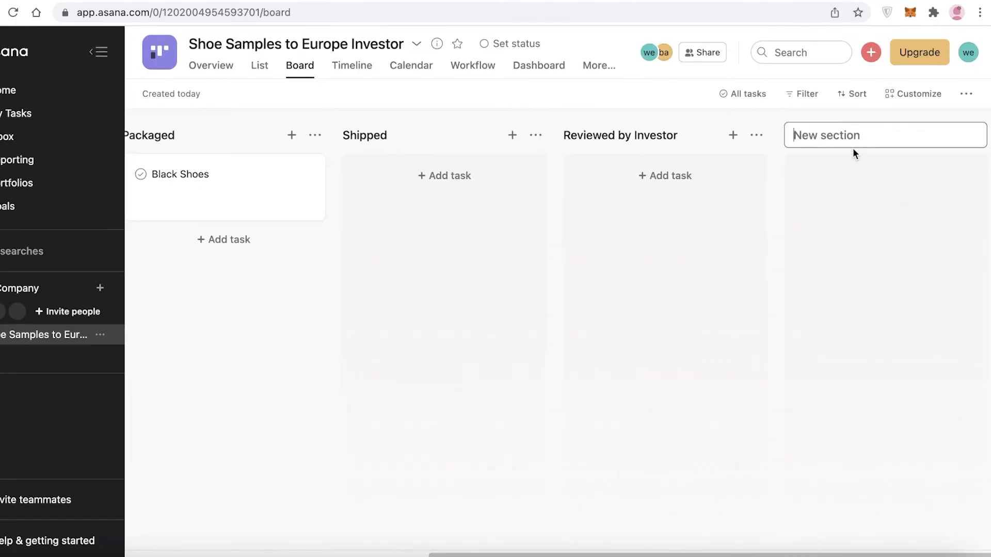
{"action": "type", "text": "milesstones"}
{"action": "key", "text": "Return"}
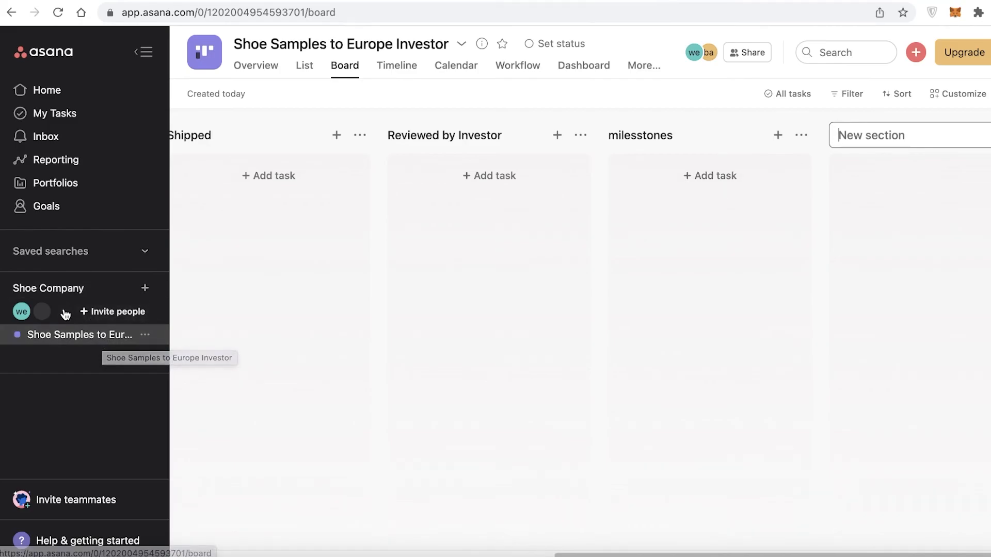
Step: Start a new project in the Shoe Company team using a template
{"action": "left_click", "coordinate": [69, 294]}
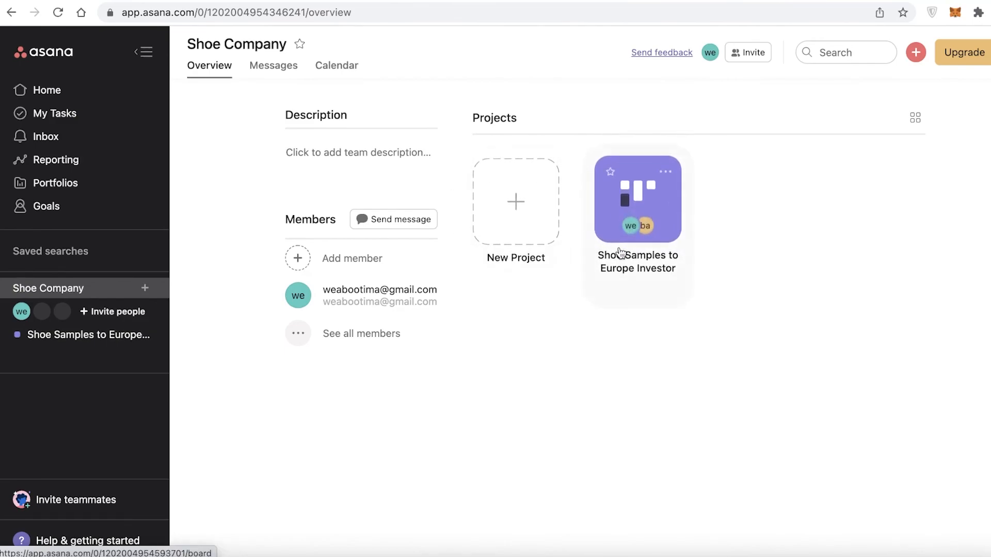
{"action": "left_click", "coordinate": [512, 209]}
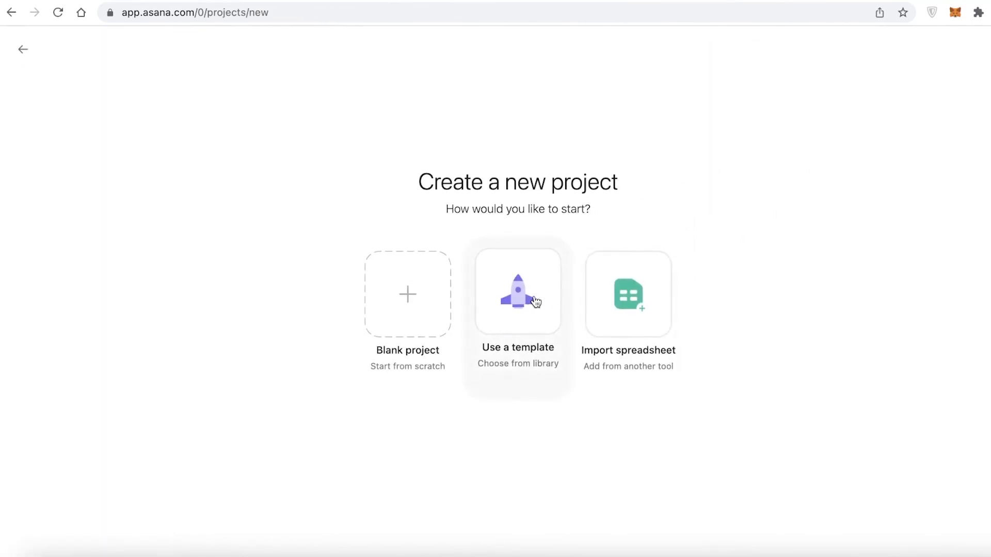
{"action": "left_click", "coordinate": [534, 299]}
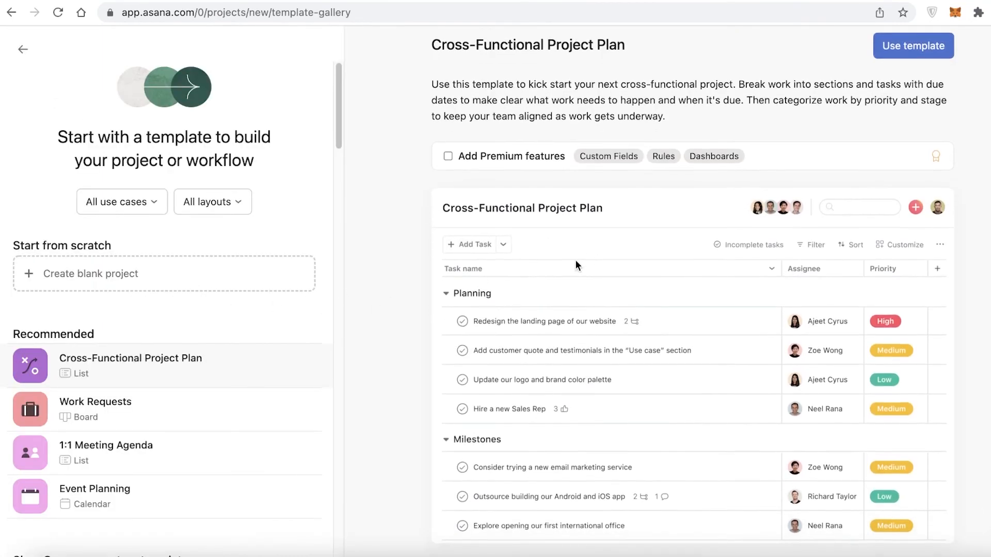
Step: Browse the template gallery and preview the Business Plan template
{"action": "scroll", "coordinate": [221, 338], "scroll_direction": "down", "scroll_amount": 3}
{"action": "scroll", "coordinate": [222, 338], "scroll_direction": "down", "scroll_amount": 20}
{"action": "scroll", "coordinate": [220, 339], "scroll_direction": "up", "scroll_amount": 15}
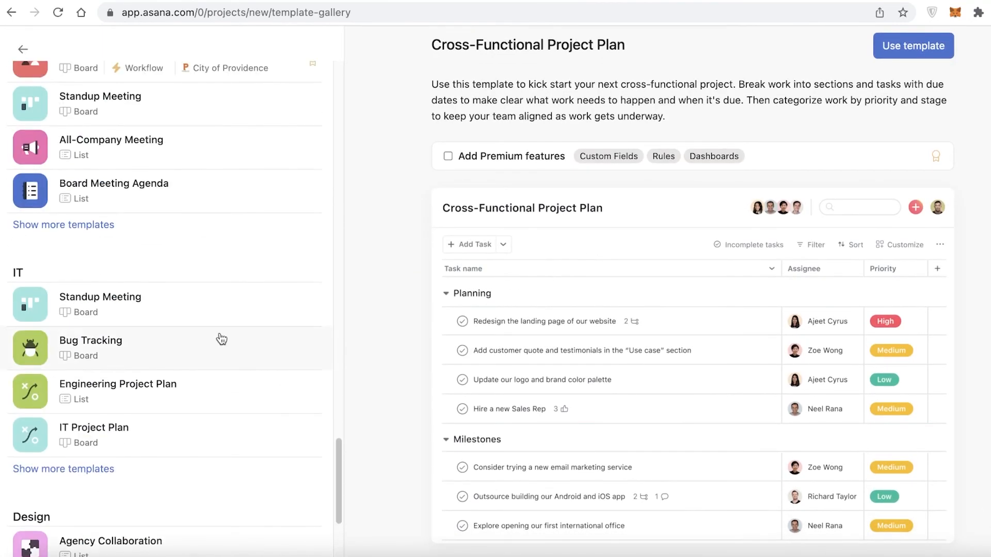
{"action": "scroll", "coordinate": [221, 339], "scroll_direction": "up", "scroll_amount": 15}
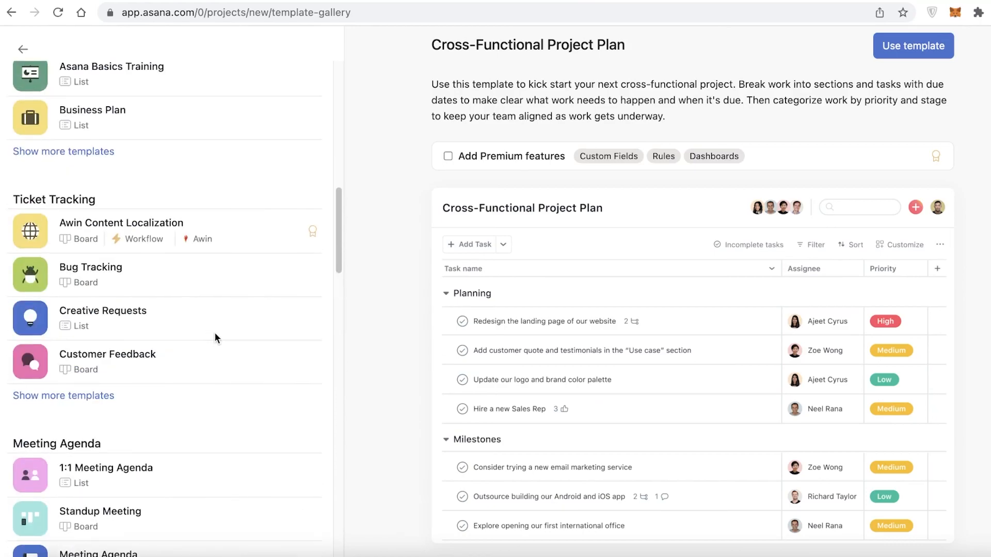
{"action": "scroll", "coordinate": [215, 335], "scroll_direction": "up", "scroll_amount": 1}
{"action": "scroll", "coordinate": [214, 336], "scroll_direction": "down", "scroll_amount": 20}
{"action": "scroll", "coordinate": [215, 335], "scroll_direction": "up", "scroll_amount": 1}
{"action": "scroll", "coordinate": [111, 351], "scroll_direction": "down", "scroll_amount": 1}
{"action": "scroll", "coordinate": [109, 350], "scroll_direction": "up", "scroll_amount": 6}
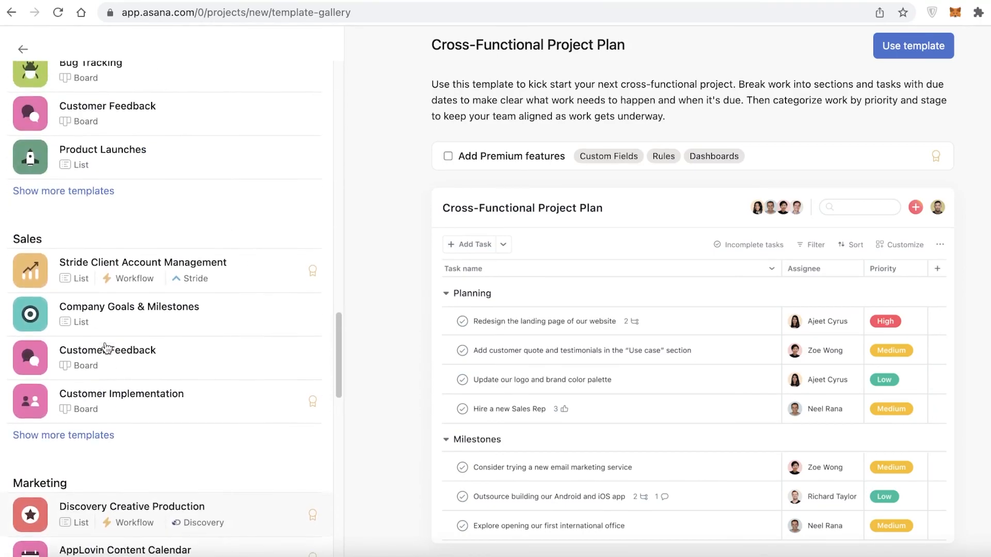
{"action": "scroll", "coordinate": [107, 348], "scroll_direction": "up", "scroll_amount": 10}
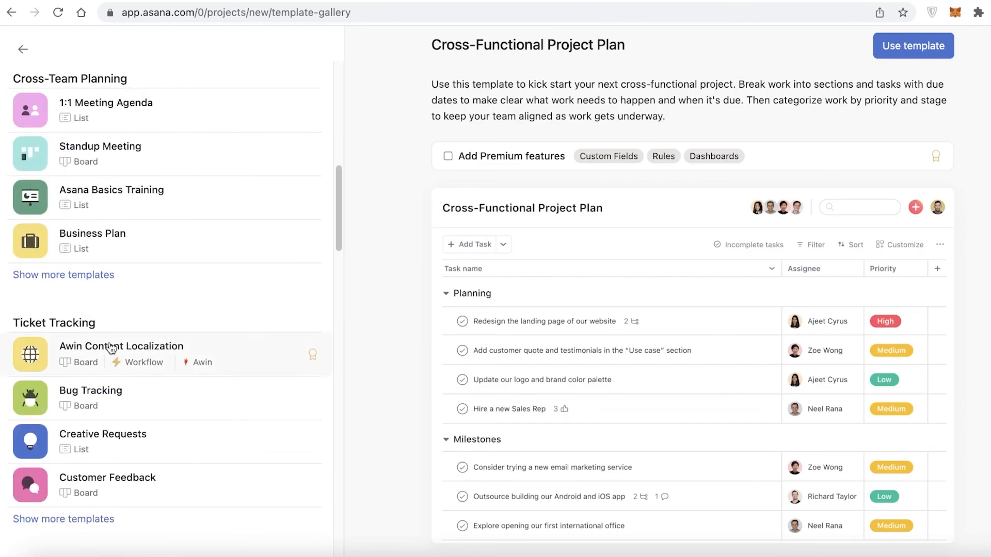
{"action": "scroll", "coordinate": [111, 349], "scroll_direction": "up", "scroll_amount": 1}
{"action": "scroll", "coordinate": [110, 343], "scroll_direction": "down", "scroll_amount": 10}
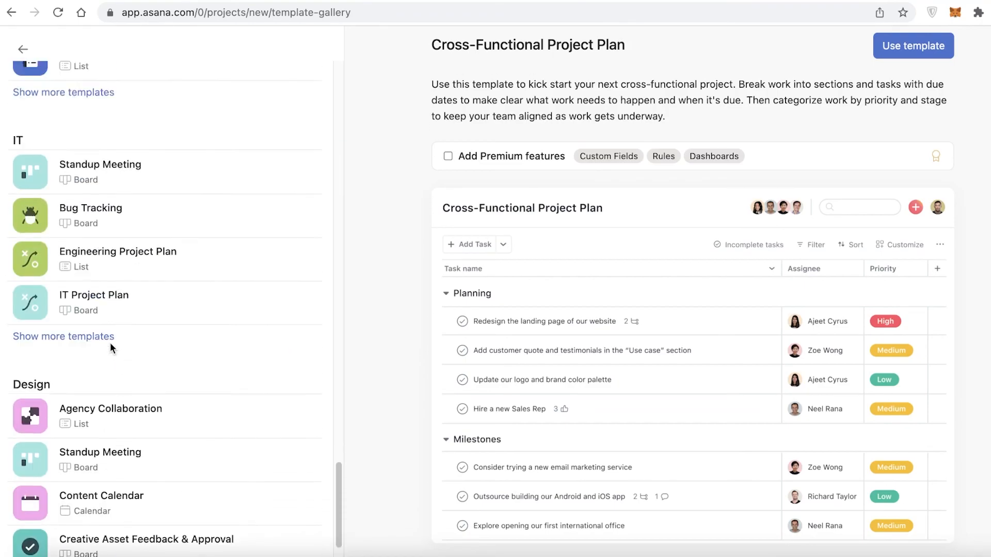
{"action": "scroll", "coordinate": [110, 342], "scroll_direction": "up", "scroll_amount": 10}
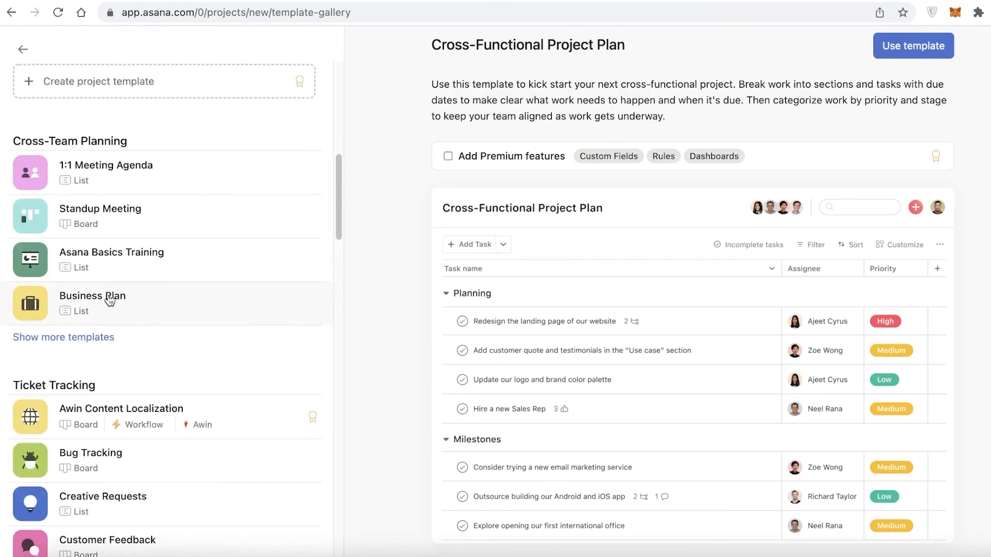
{"action": "left_click", "coordinate": [110, 301]}
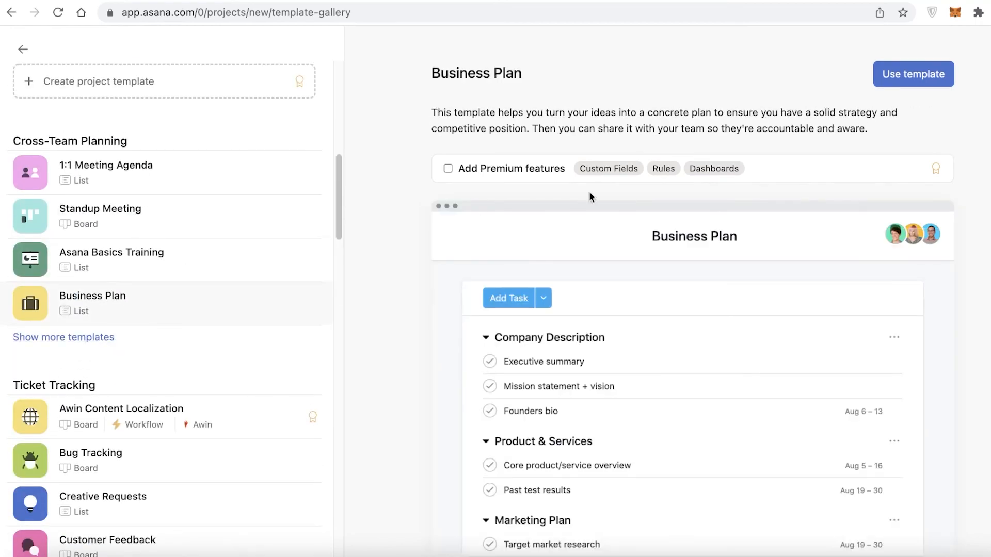
Step: Create the Business Plan project from the template and review its sections through Financial Plan
{"action": "left_click", "coordinate": [913, 74]}
{"action": "left_click", "coordinate": [518, 381]}
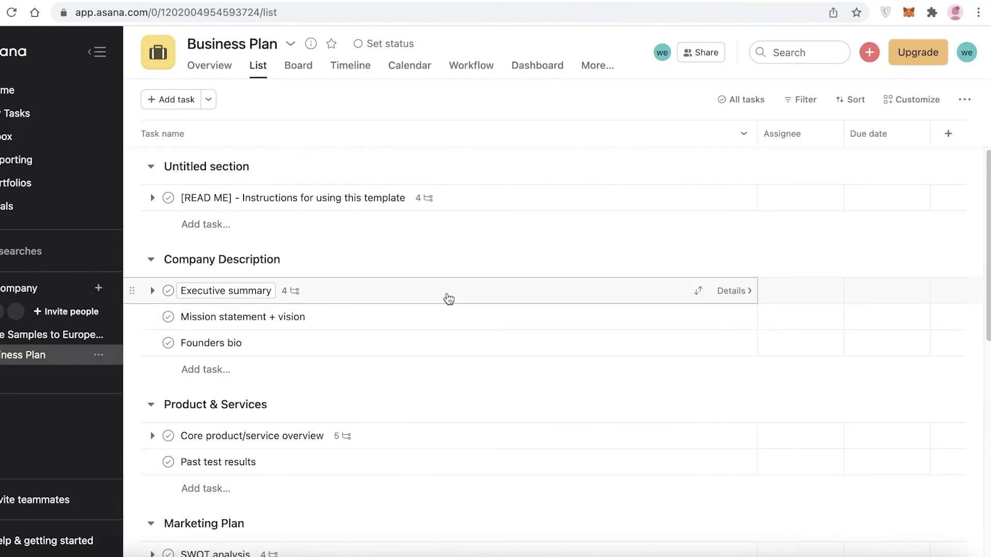
{"action": "scroll", "coordinate": [454, 291], "scroll_direction": "down", "scroll_amount": 8}
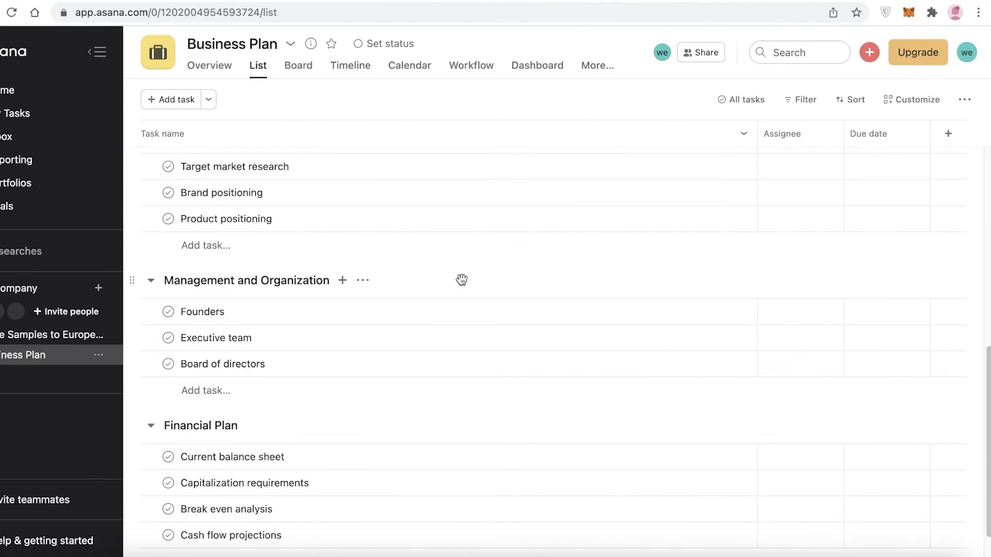